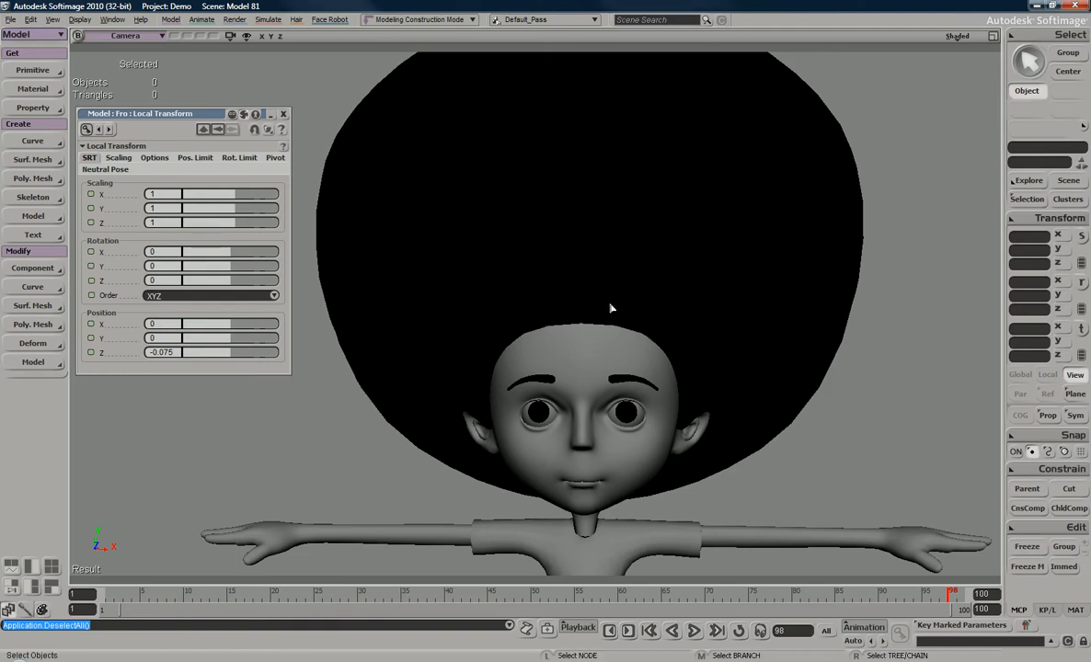
Step: Select both of the character's eye objects, New_Eye1 and New_Eye
scroll(601, 275, down, 3)
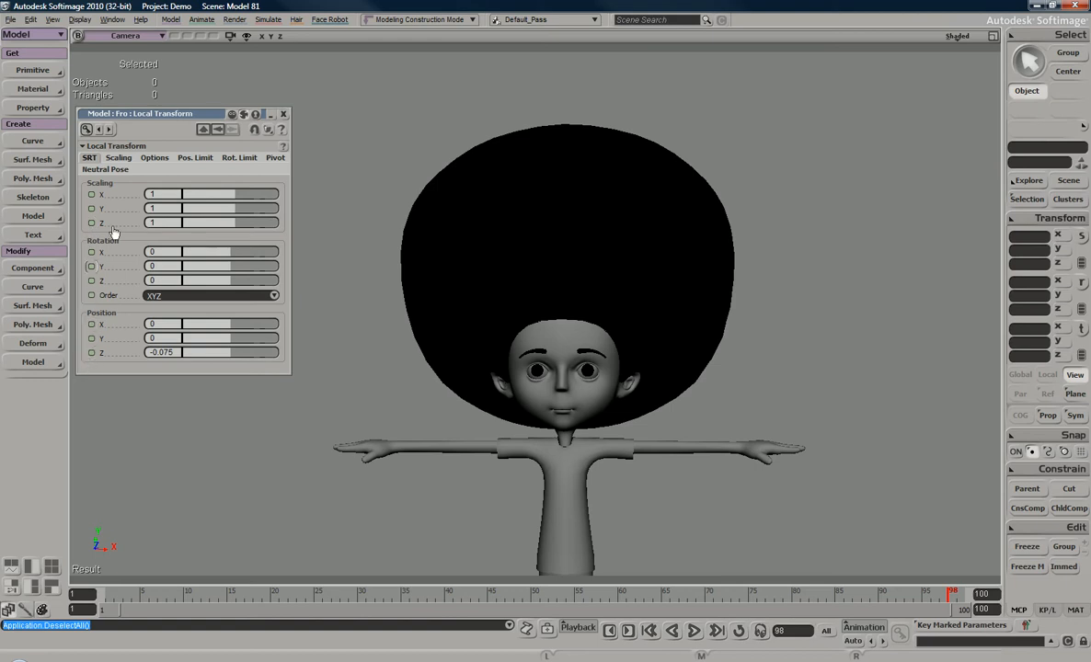
key(s)
middle_drag(640, 248, 616, 346)
key(space)
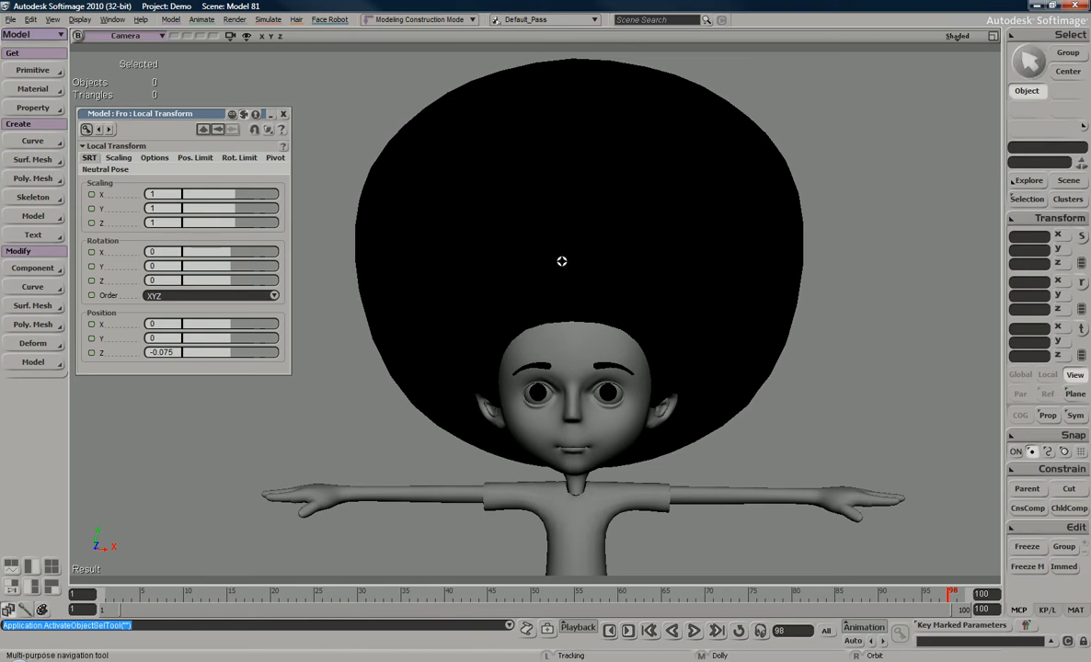
key(s)
middle_drag(555, 263, 560, 418)
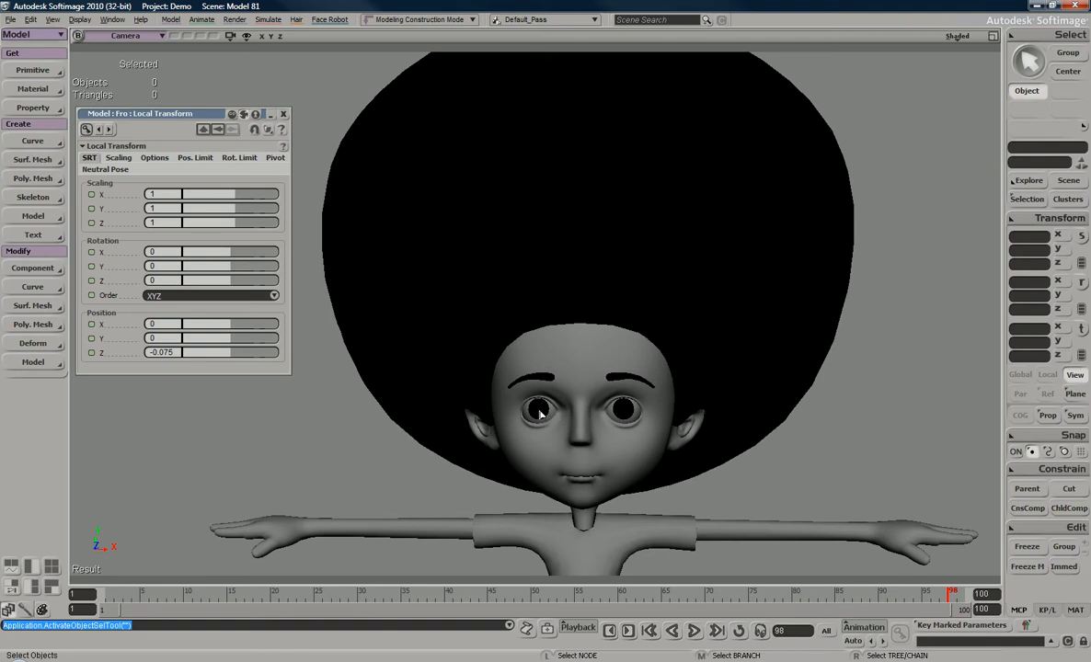
click(540, 415)
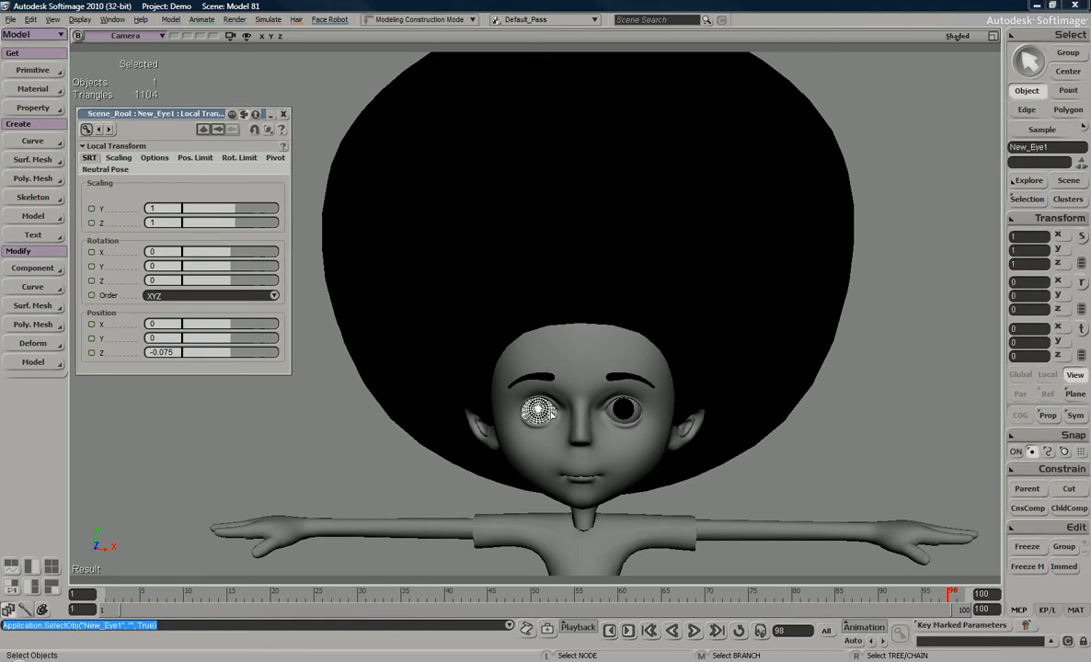
shift+click(631, 413)
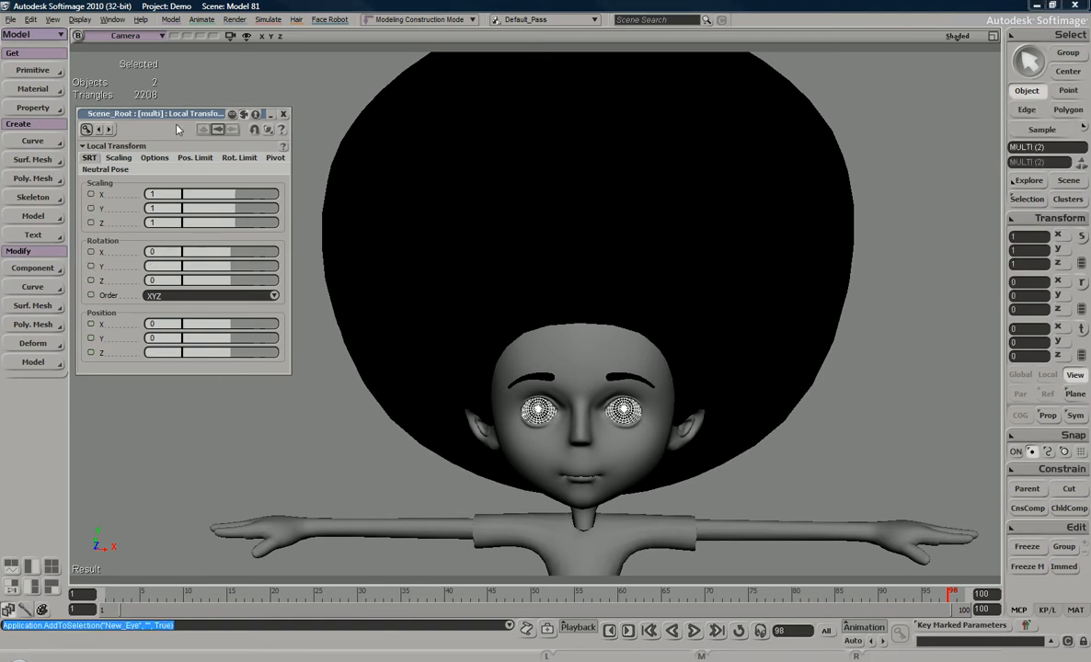
Step: Open the Parameter Connection Editor for the eyes' Y rotation and place it clear of the face
drag(145, 117, 181, 141)
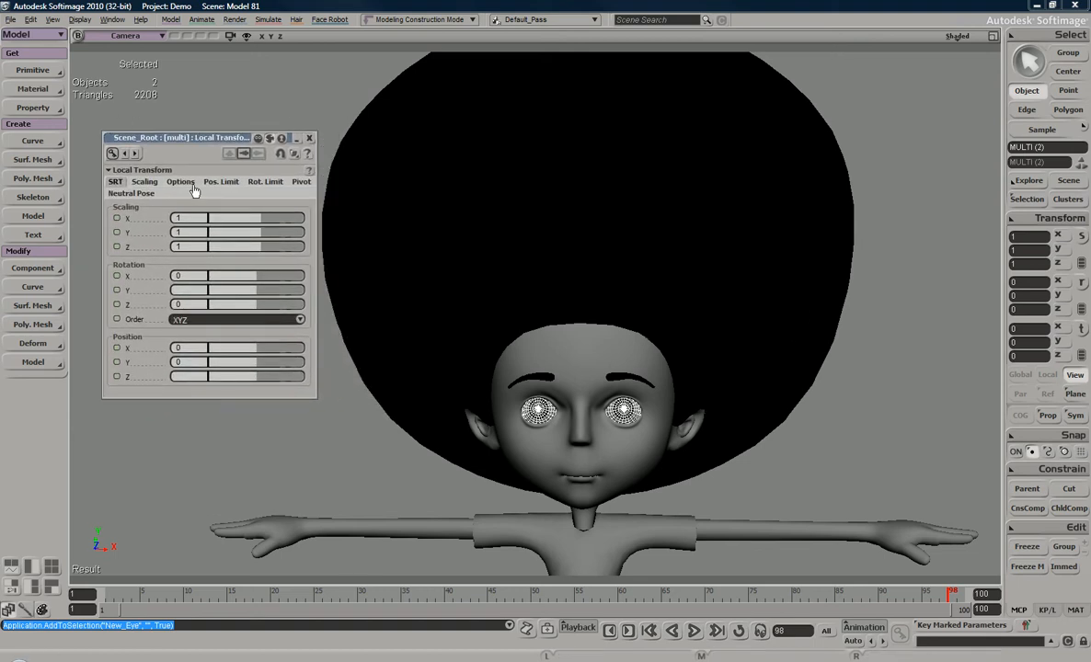
right_click(120, 293)
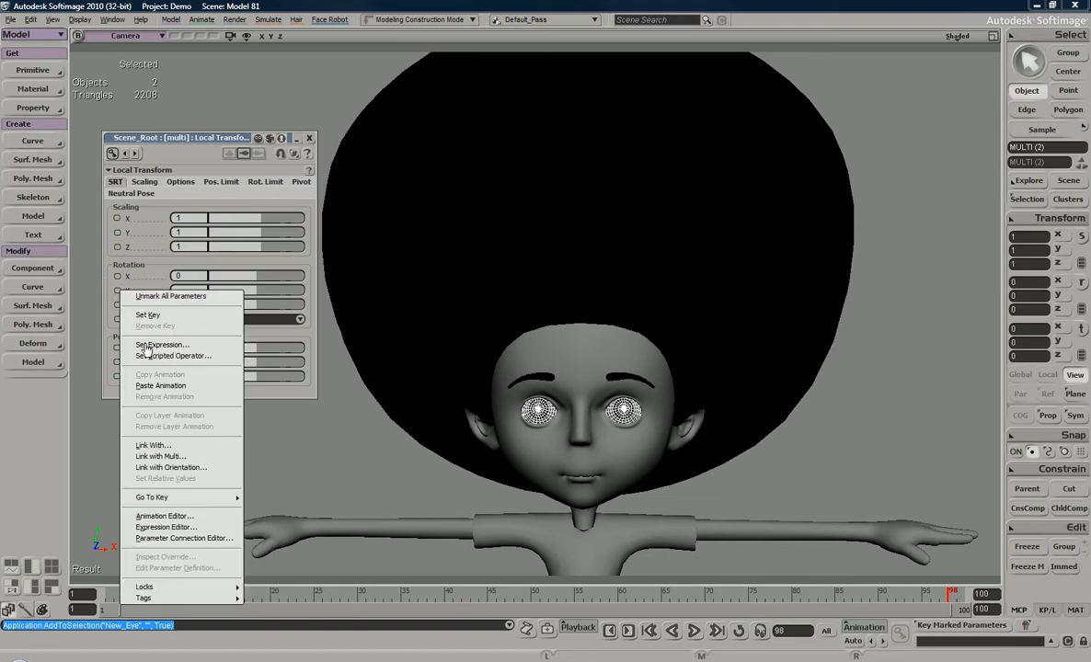
click(209, 541)
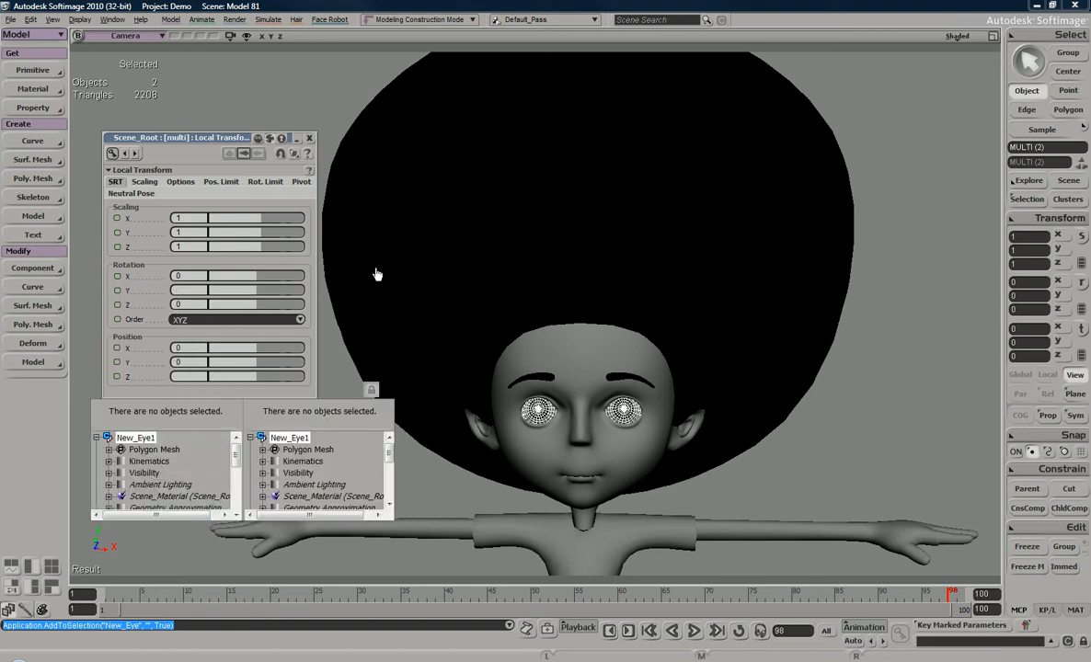
drag(298, 361, 806, 134)
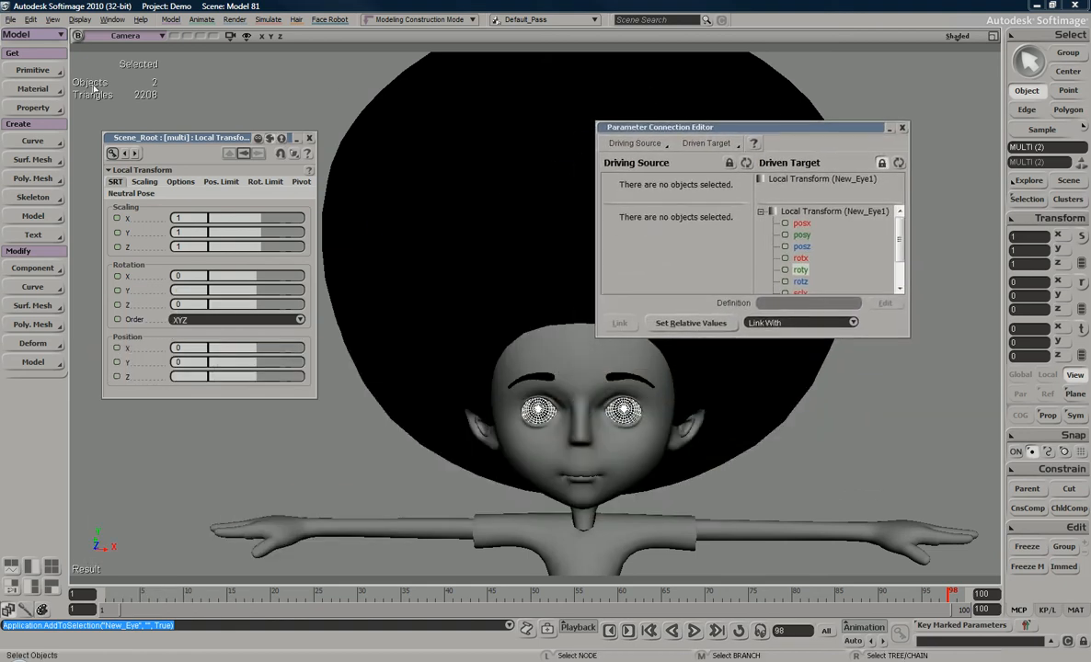
drag(736, 131, 805, 140)
click(53, 20)
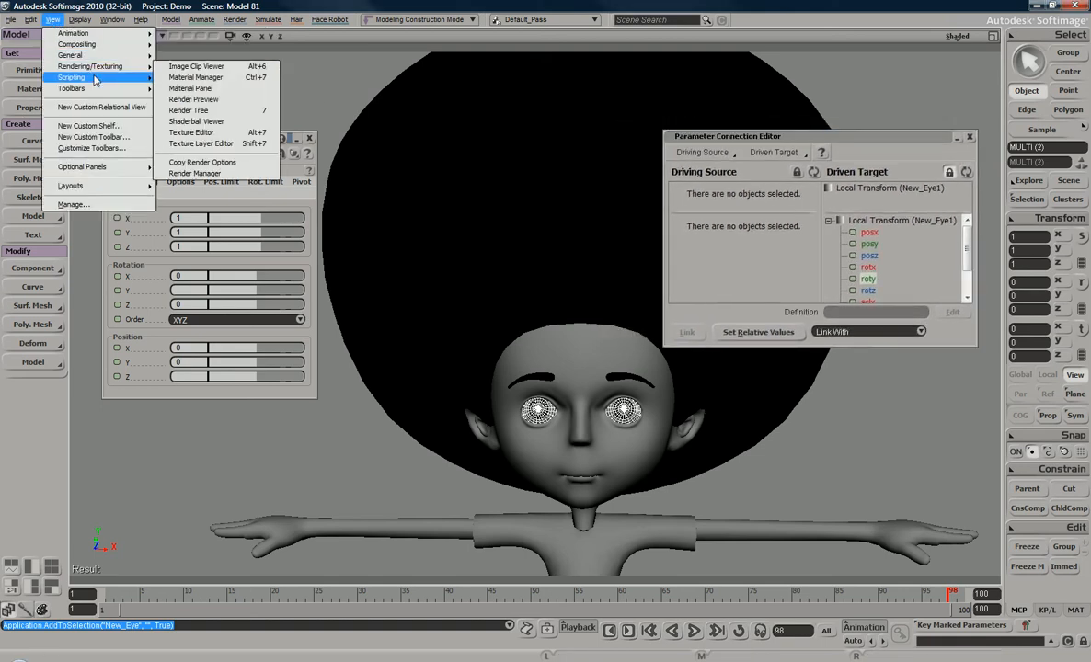
mouse_move(109, 36)
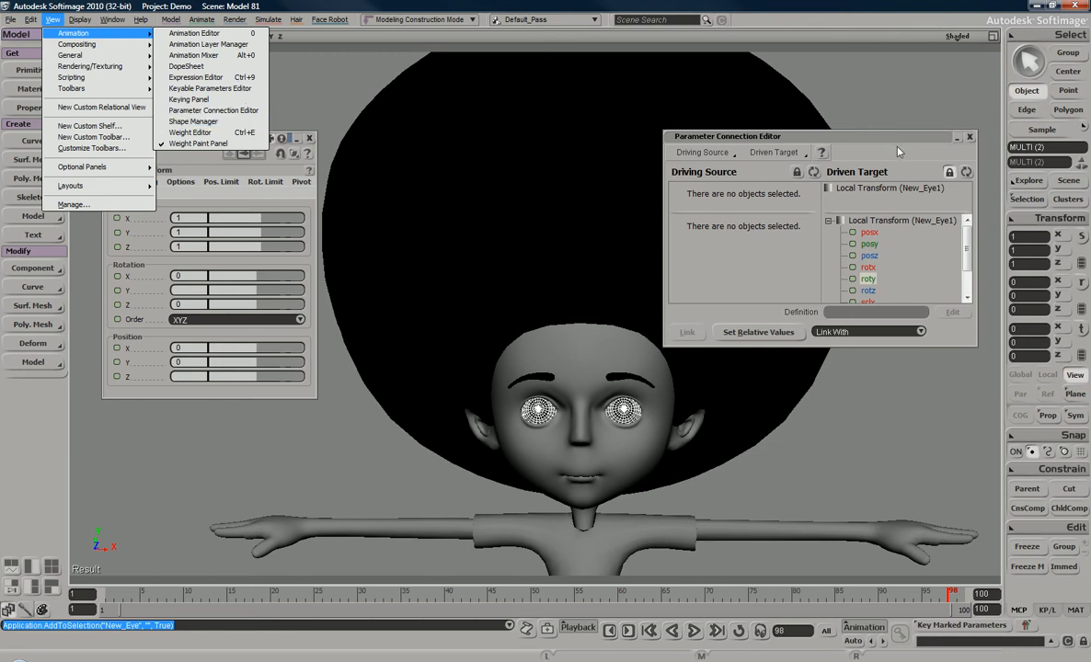
click(191, 118)
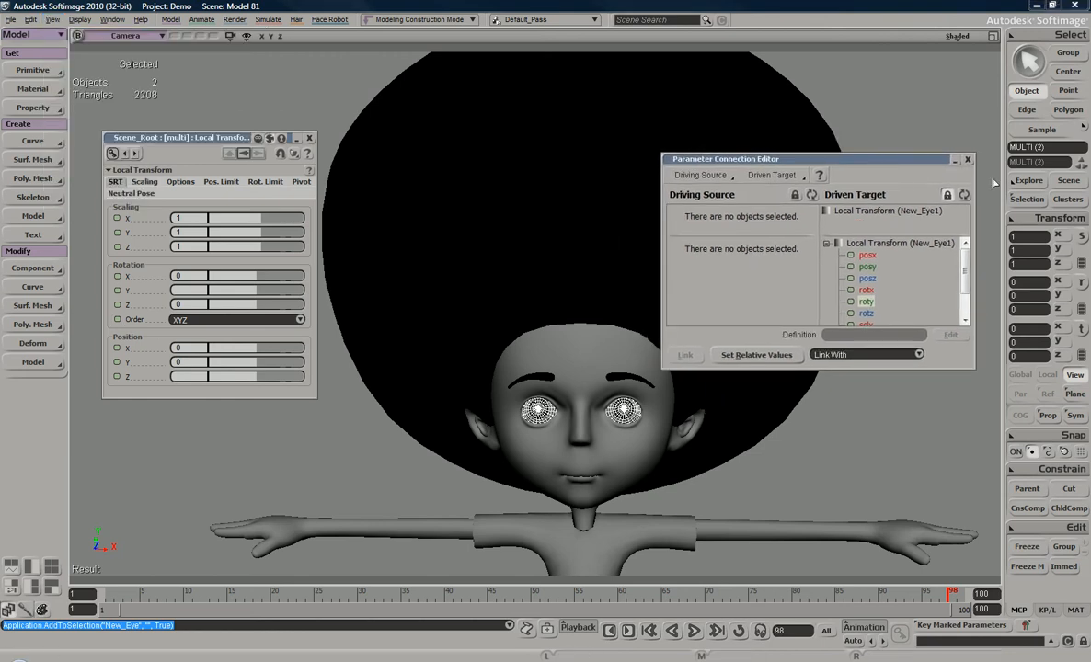
mouse_move(965, 271)
mouse_down()
mouse_move(965, 292)
mouse_move(976, 278)
mouse_up()
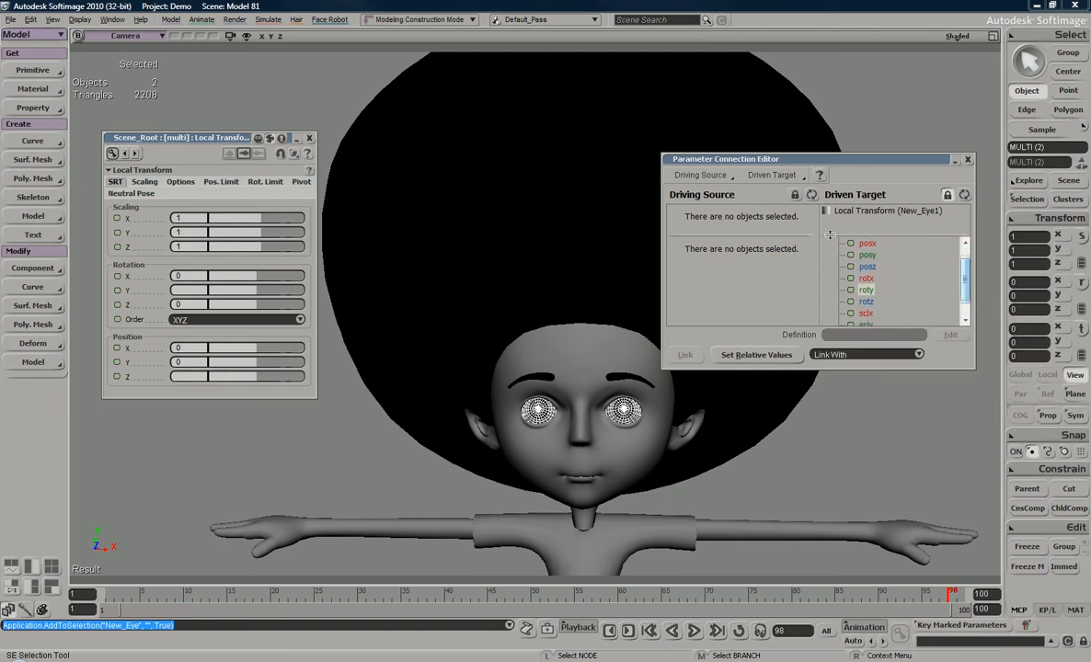
Step: Reselect both eyes and load New_Eye and New_Eye1 as the driven target
click(623, 416)
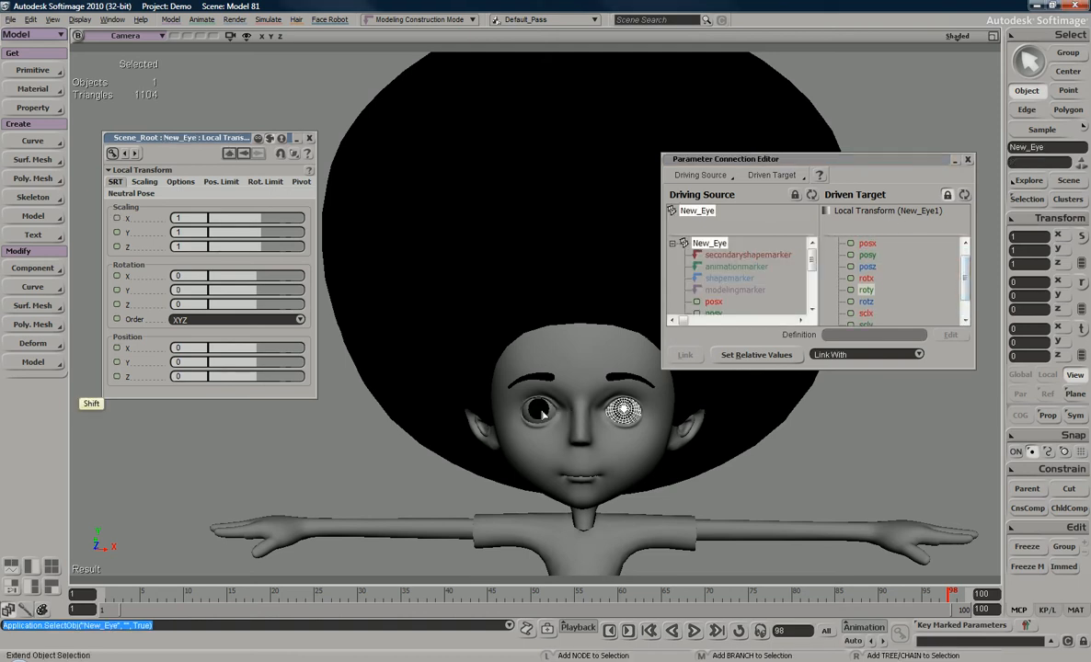
shift+click(540, 412)
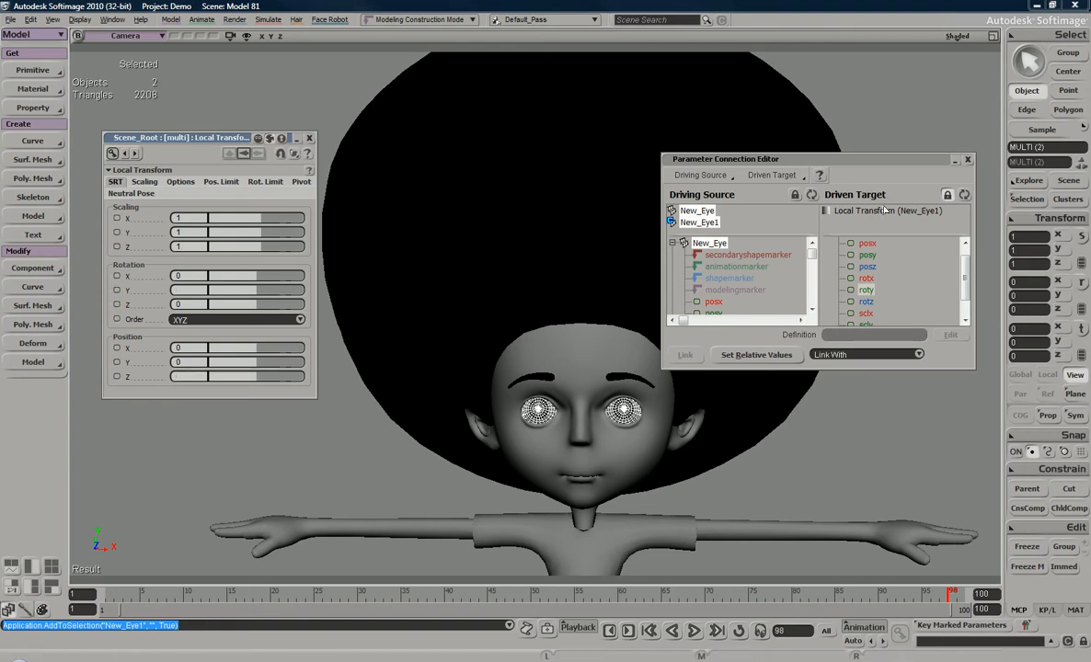
click(964, 195)
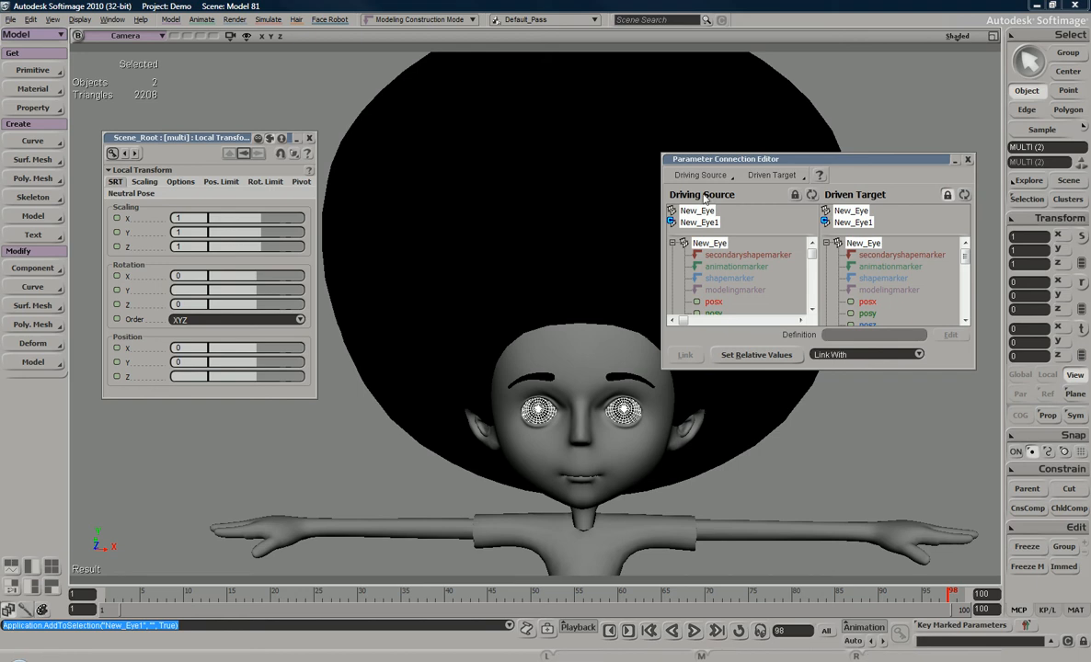
Step: Arrange both floating windows away from the head and select the Fro hair mesh as the driving source
drag(189, 137, 137, 115)
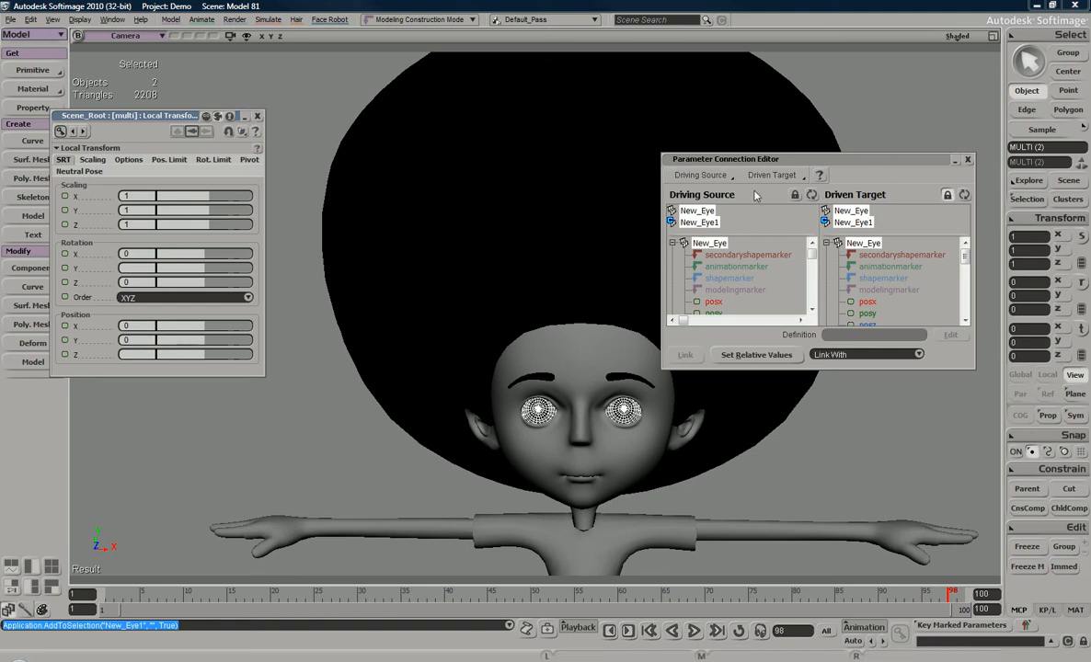
drag(802, 164, 872, 208)
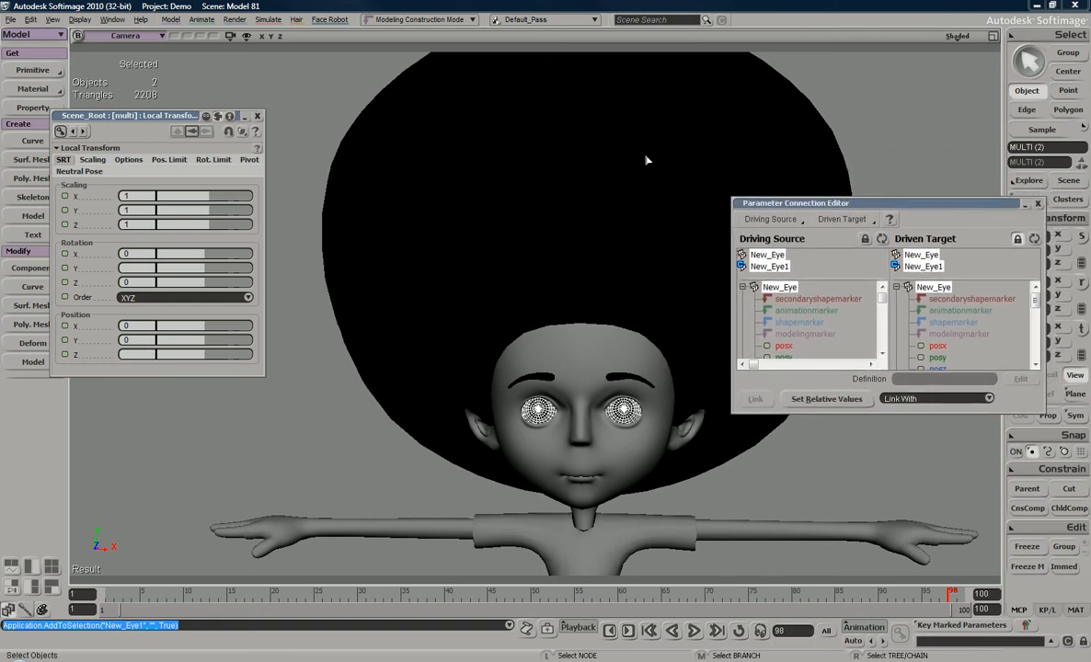
key(space)
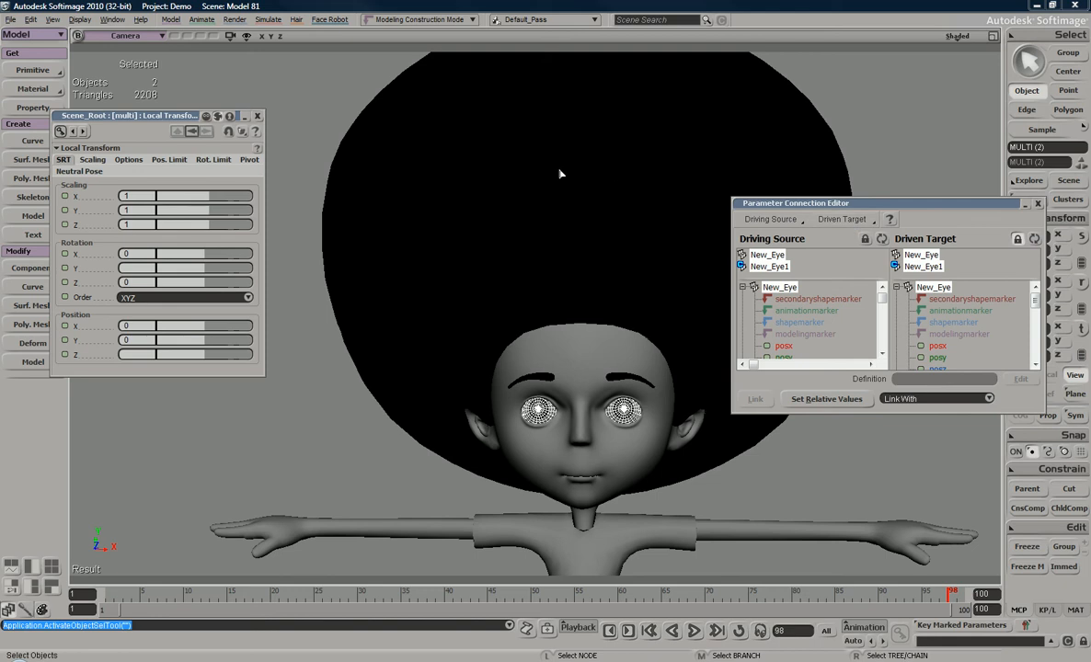
click(579, 177)
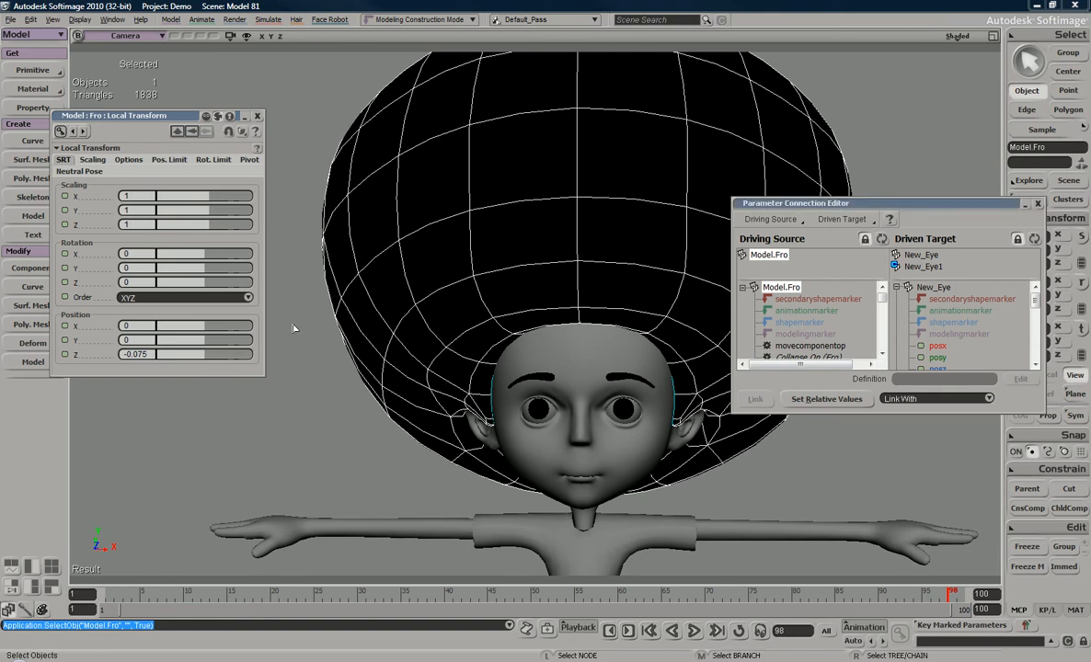
Step: Test the driving source lock by selecting the shirt, and return to the hair as the unlocked source
click(392, 509)
click(357, 520)
click(533, 526)
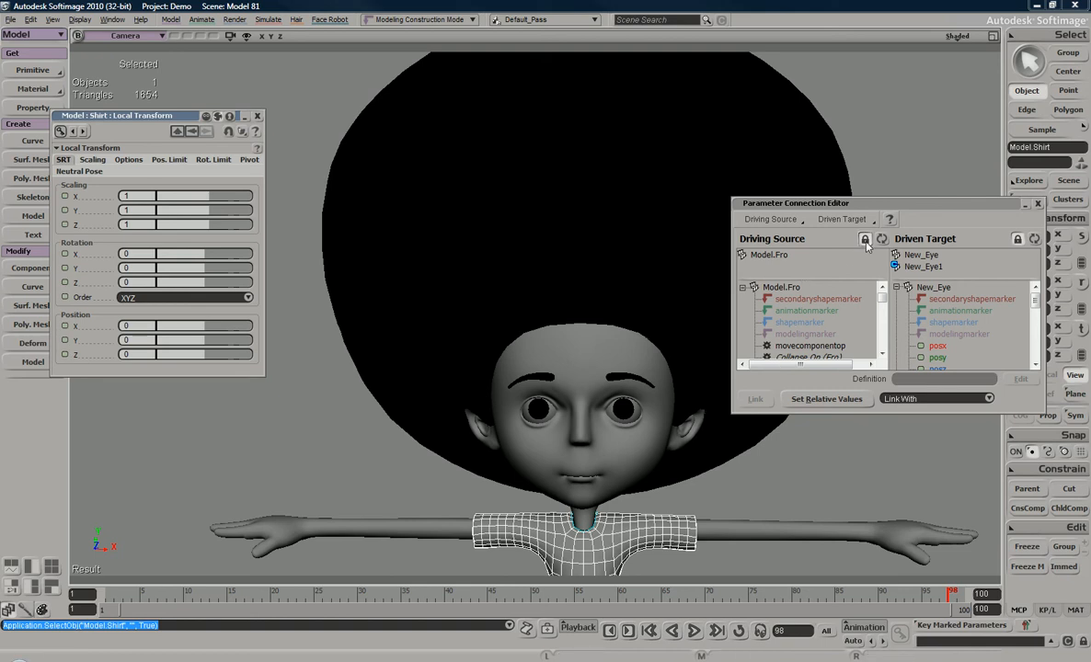
click(864, 240)
click(775, 522)
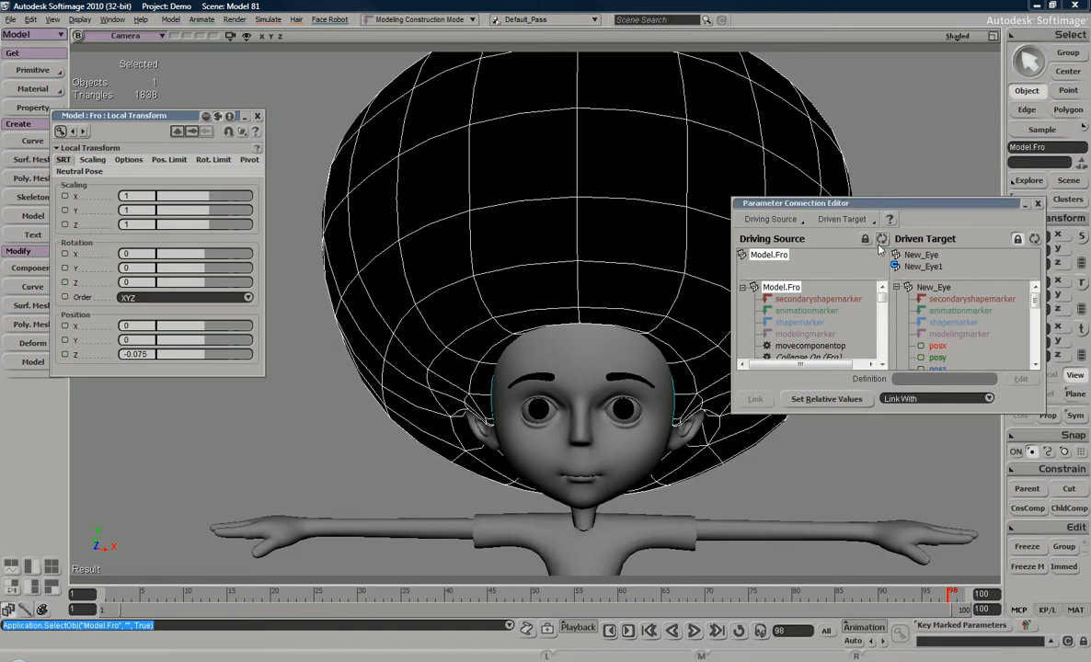
Step: Enlarge the Parameter Connection Editor to show more parameters and freeze the hair's modeling operators
drag(924, 204, 861, 152)
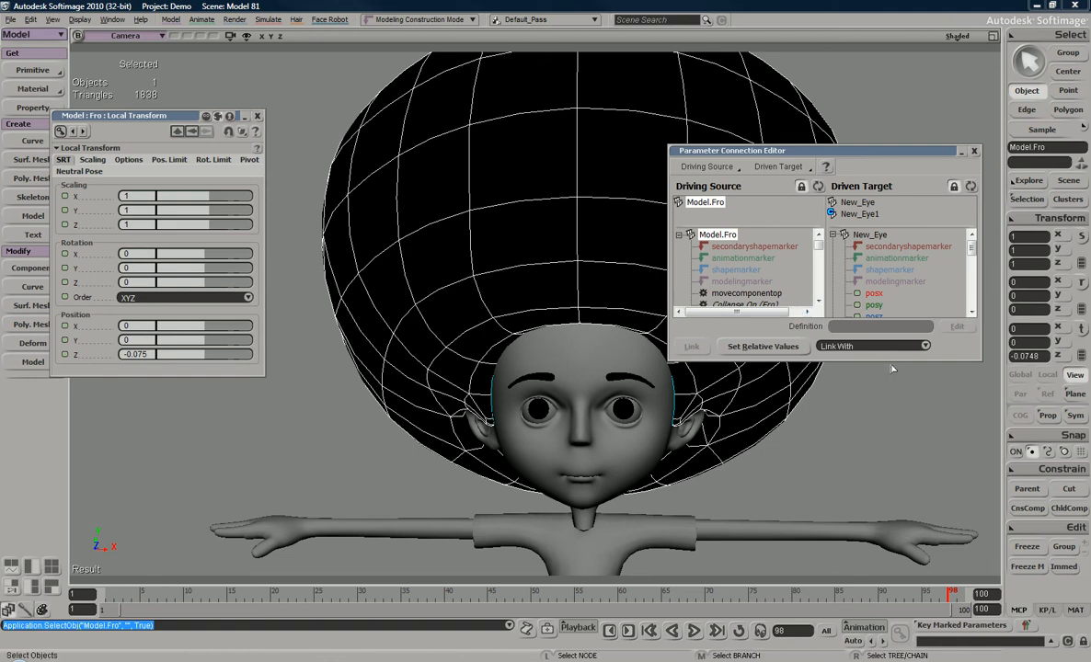
drag(890, 361, 890, 521)
mouse_move(819, 298)
mouse_down()
mouse_move(824, 331)
mouse_move(819, 280)
mouse_up()
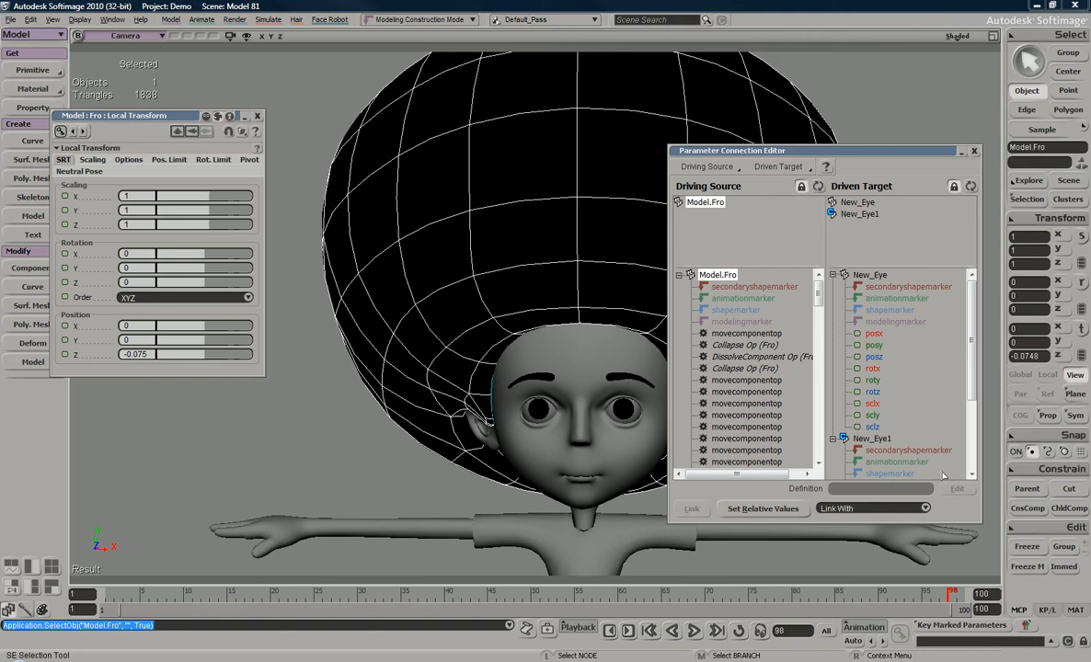
click(1039, 568)
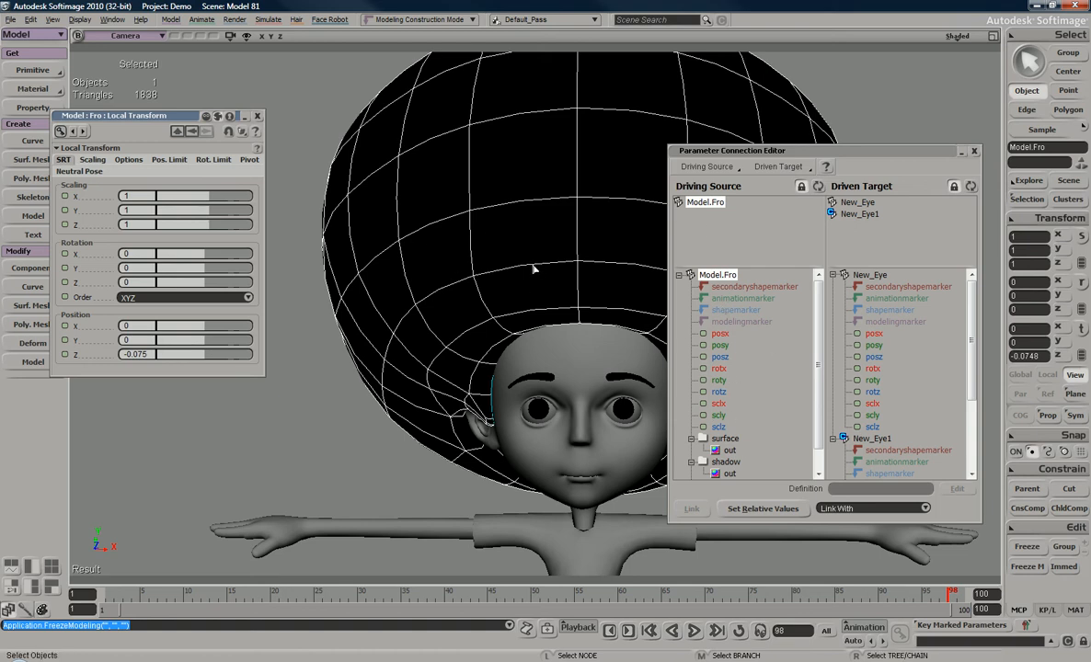
Step: Inspect the hair's translate manipulator in an angled view of the whole character
drag(797, 149, 442, 385)
key(s)
middle_drag(713, 289, 644, 258)
drag(644, 257, 755, 180)
right_drag(755, 180, 709, 352)
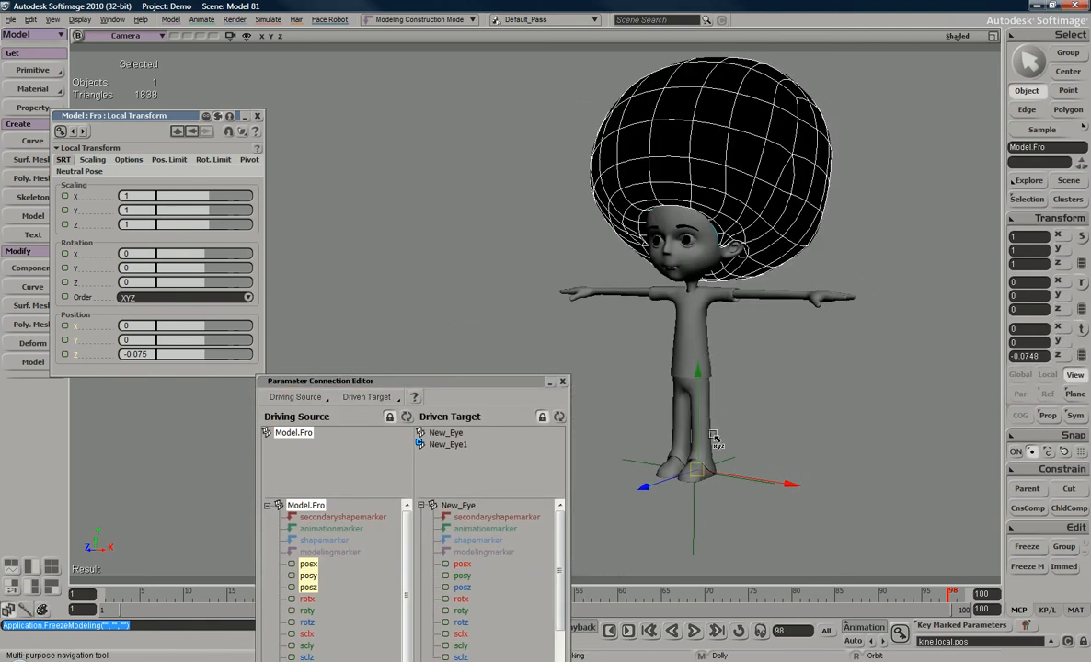
key(v)
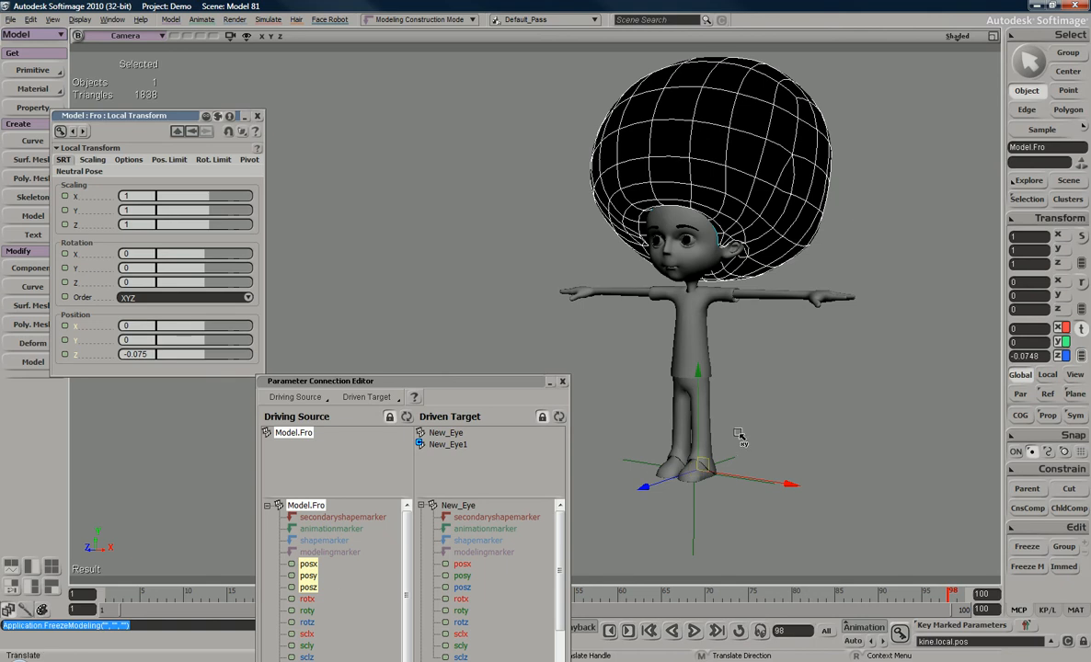
key(space)
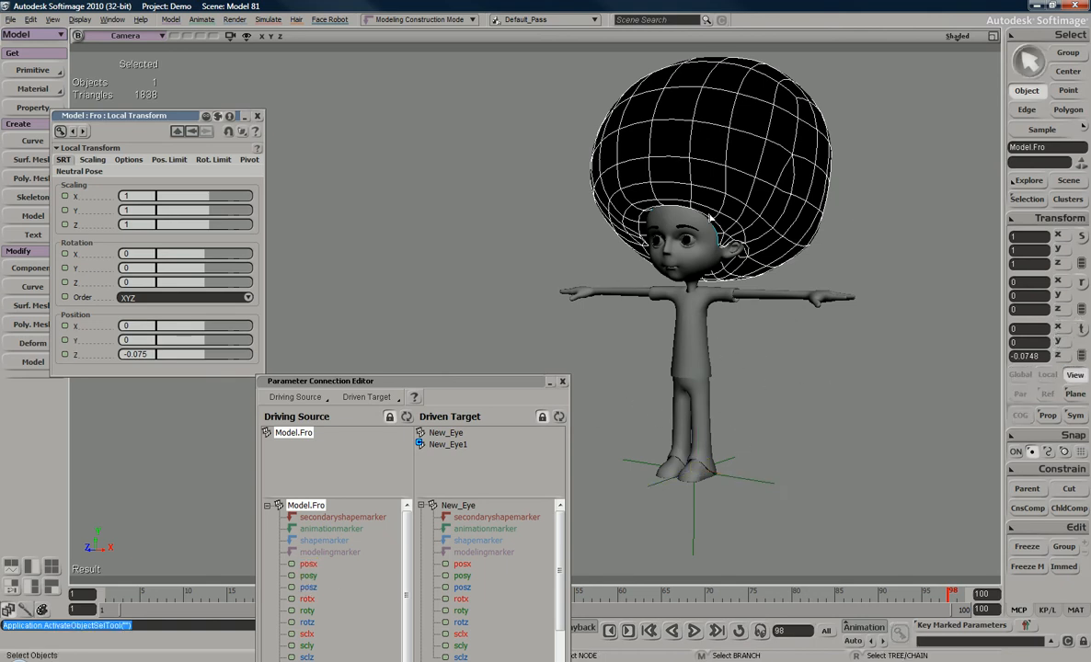
Step: Choose the hair's posy as the driving parameter and bring the whole connection editor into sight
click(926, 177)
click(798, 170)
drag(447, 375, 449, 325)
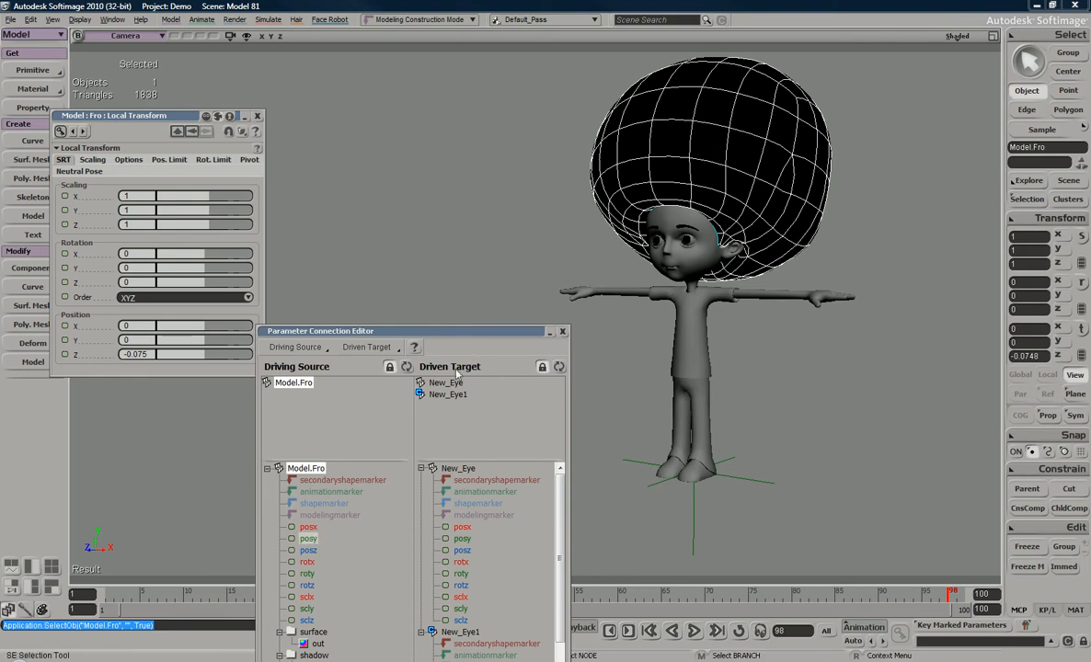
drag(475, 331, 441, 212)
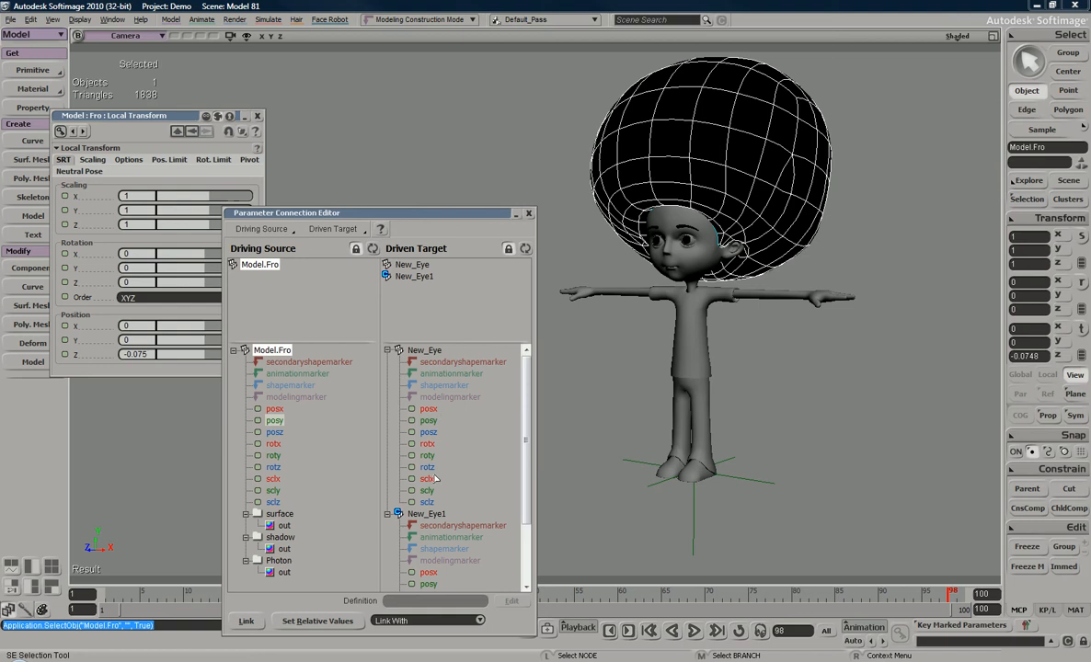
Step: Choose roty of both New_Eye and New_Eye1 as the driven parameters
scroll(519, 432, down, 2)
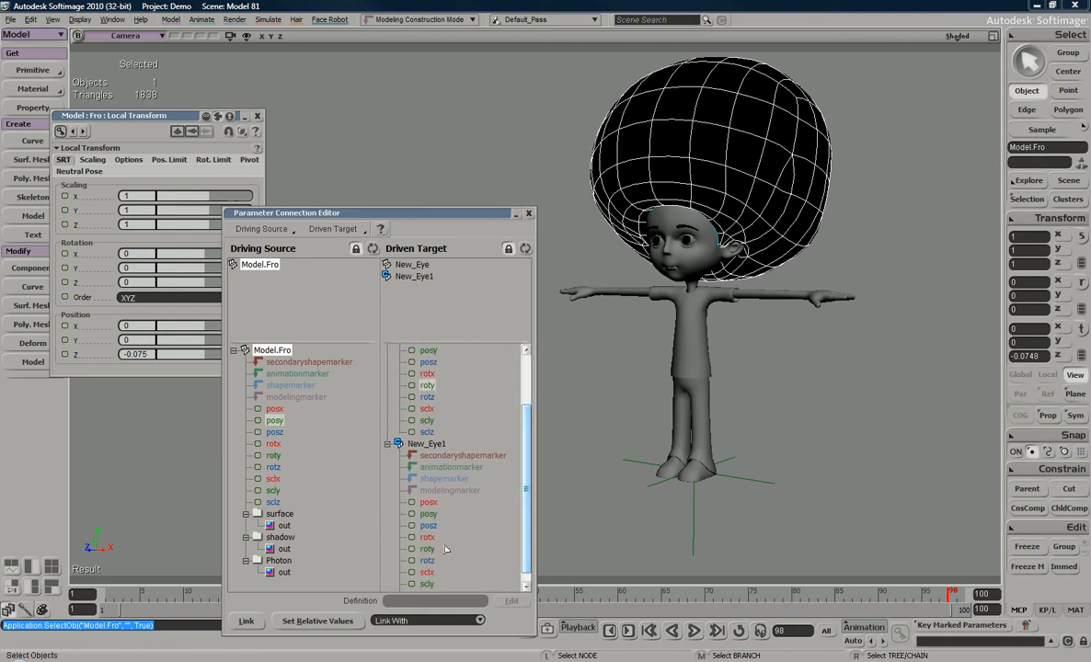
ctrl+click(433, 549)
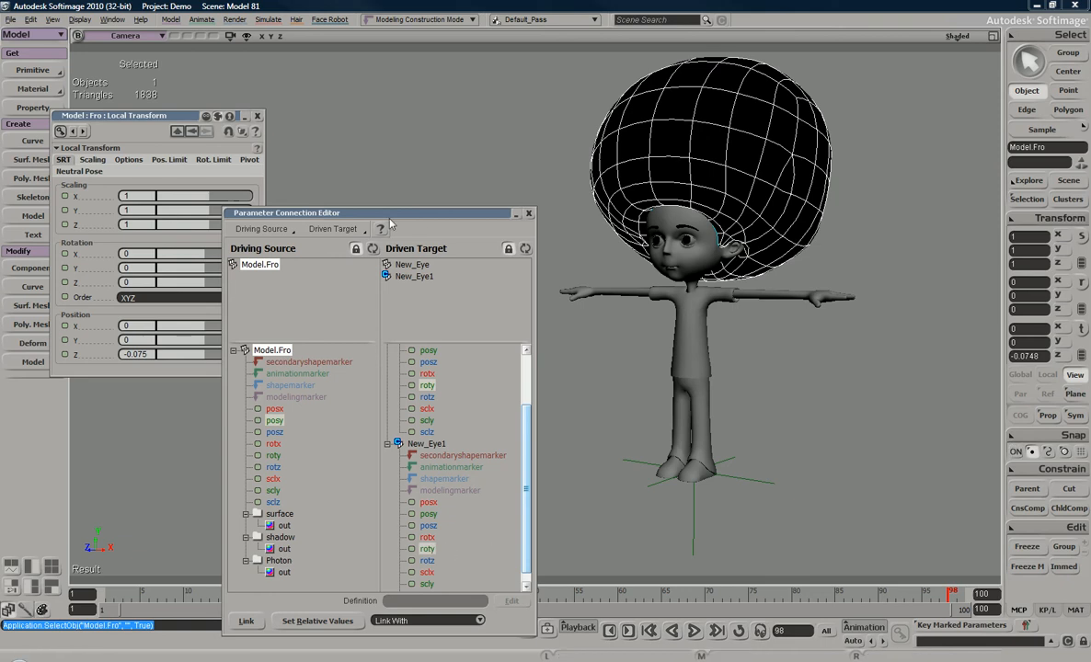
drag(420, 221, 436, 179)
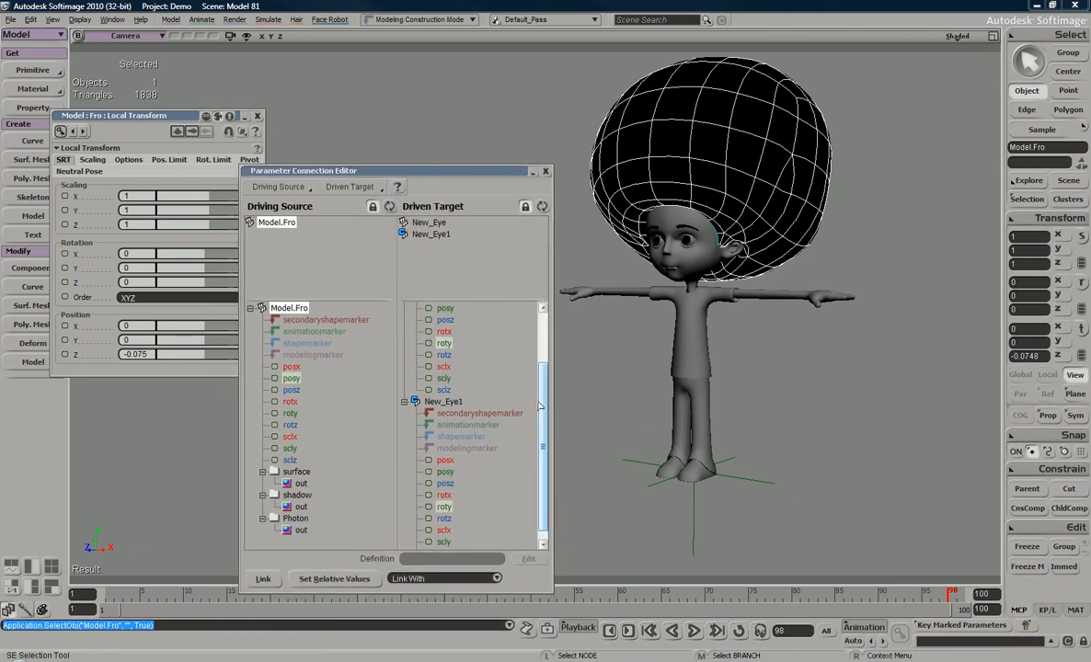
scroll(543, 401, up, 2)
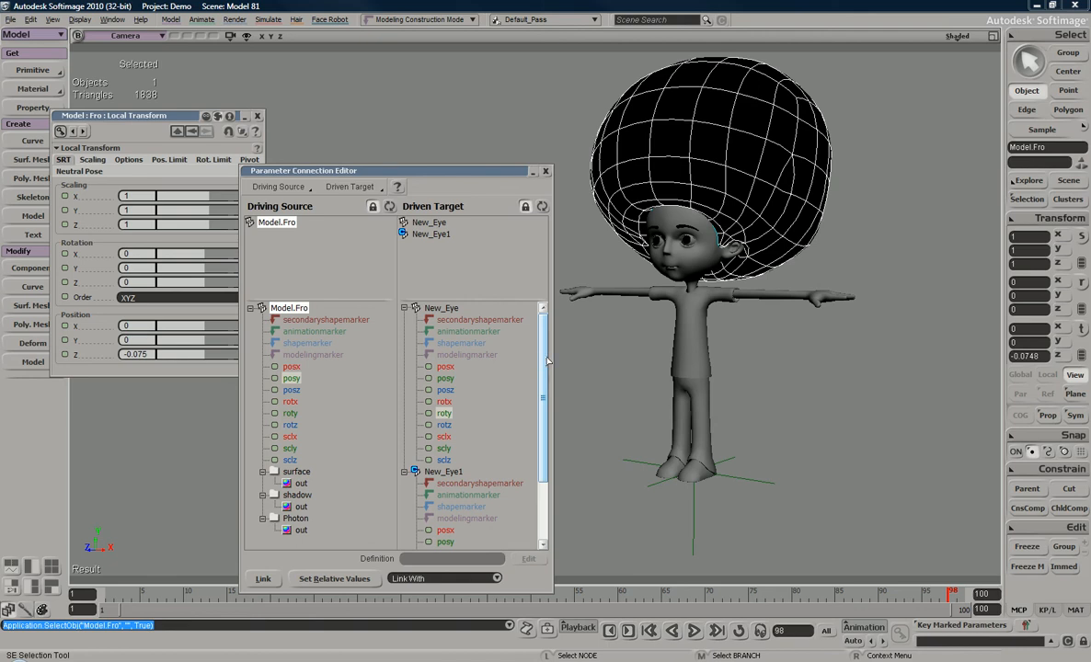
scroll(460, 350, down, 2)
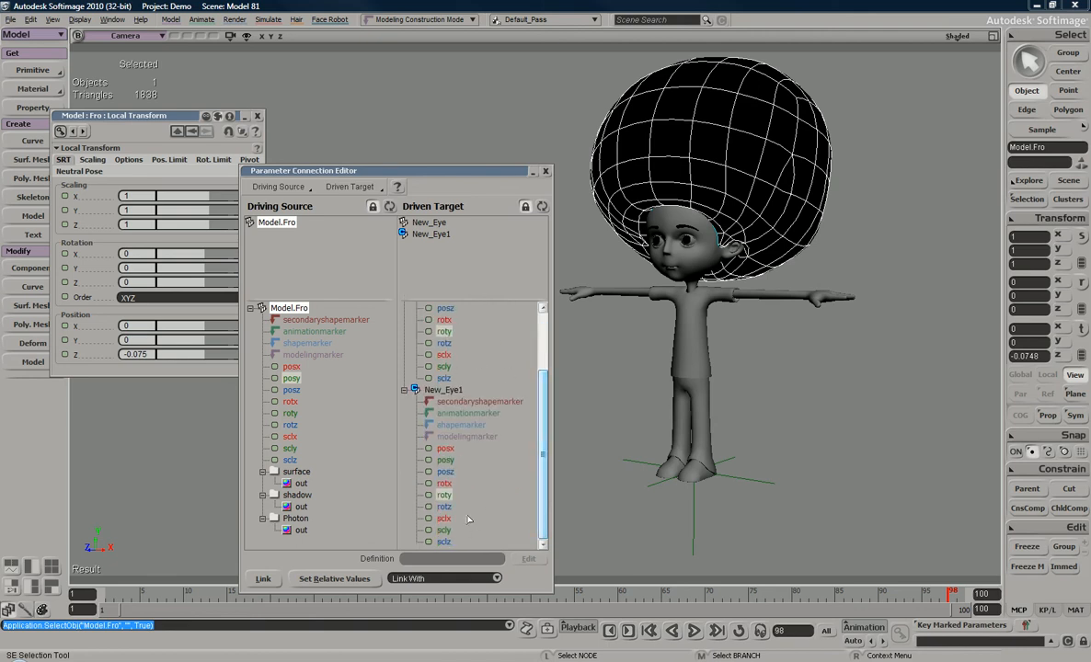
Step: Link the hair's posy to the roty of both eyes and move the connection editor clear of the character
drag(405, 171, 398, 108)
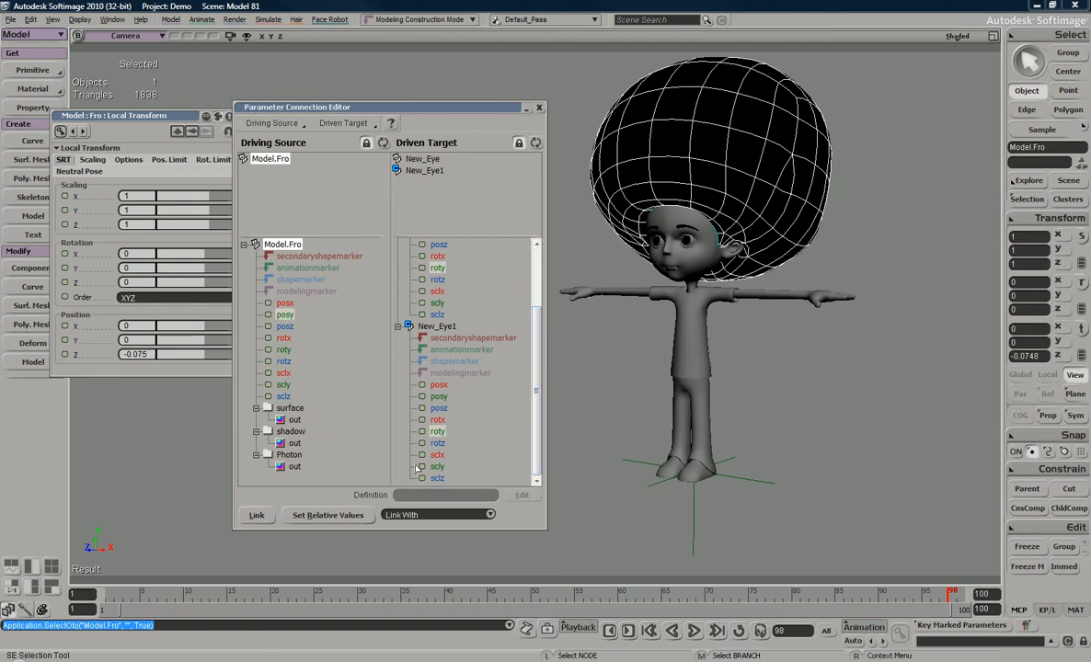
click(257, 516)
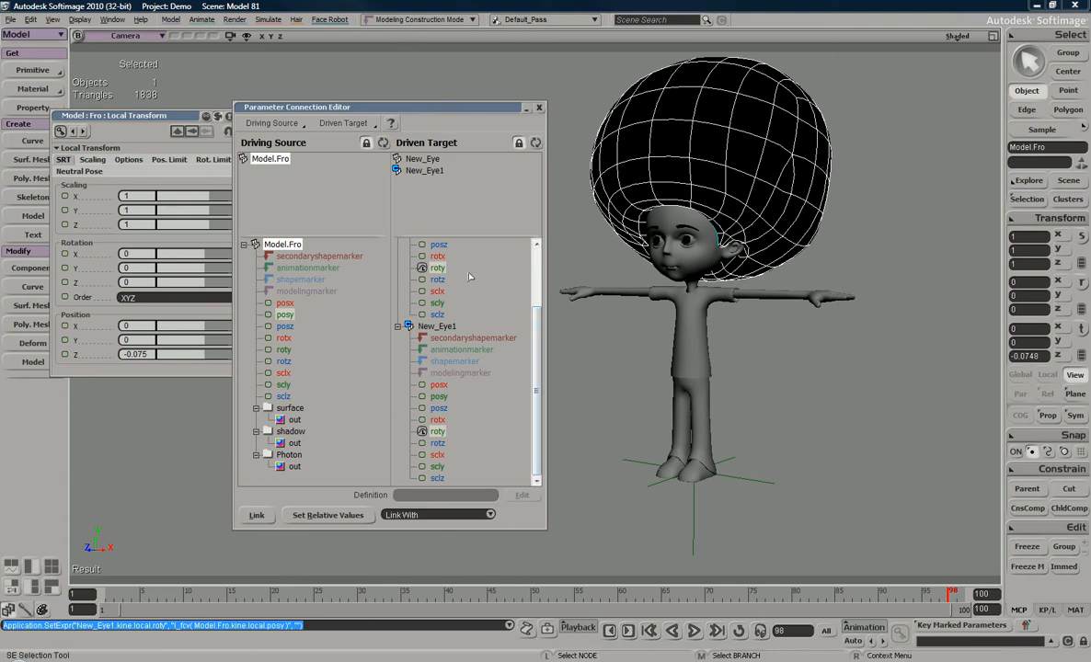
drag(411, 107, 337, 91)
Step: Examine the character's face and eyes from the front
key(s)
right_drag(656, 161, 687, 143)
drag(687, 143, 659, 123)
middle_drag(659, 122, 703, 148)
key(s)
mouse_move(675, 162)
mouse_down()
mouse_move(660, 204)
mouse_move(660, 166)
mouse_up()
middle_drag(660, 166, 638, 236)
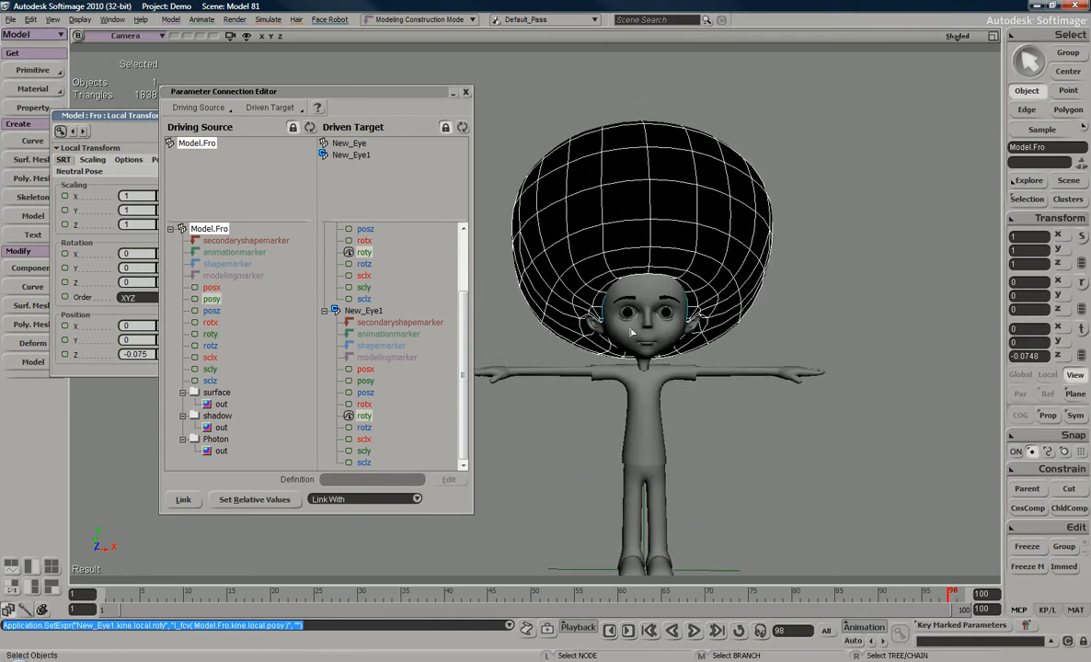
key(s)
middle_drag(600, 186, 708, 207)
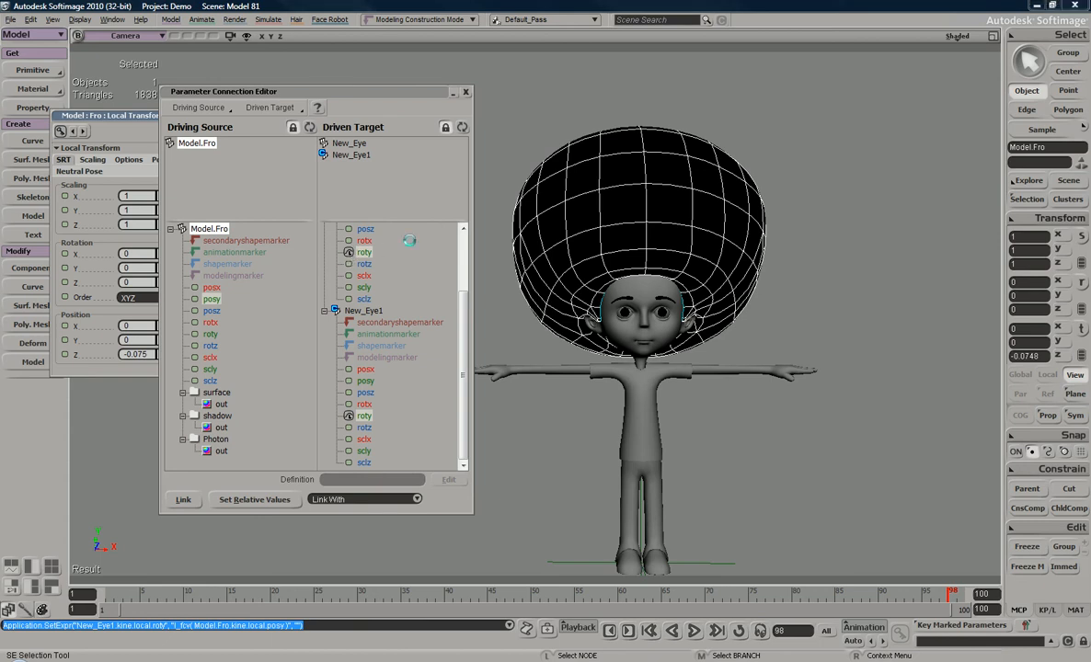
Step: Examine the function curve of New_Eye's linked roty parameter and close the animation editor
click(349, 252)
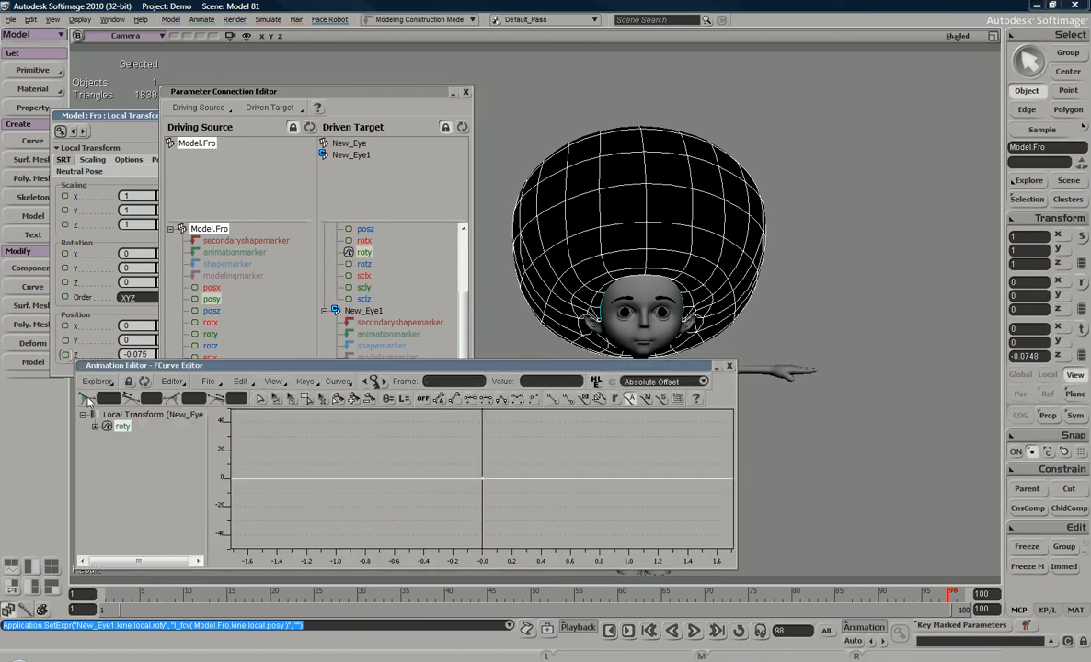
drag(261, 369, 206, 311)
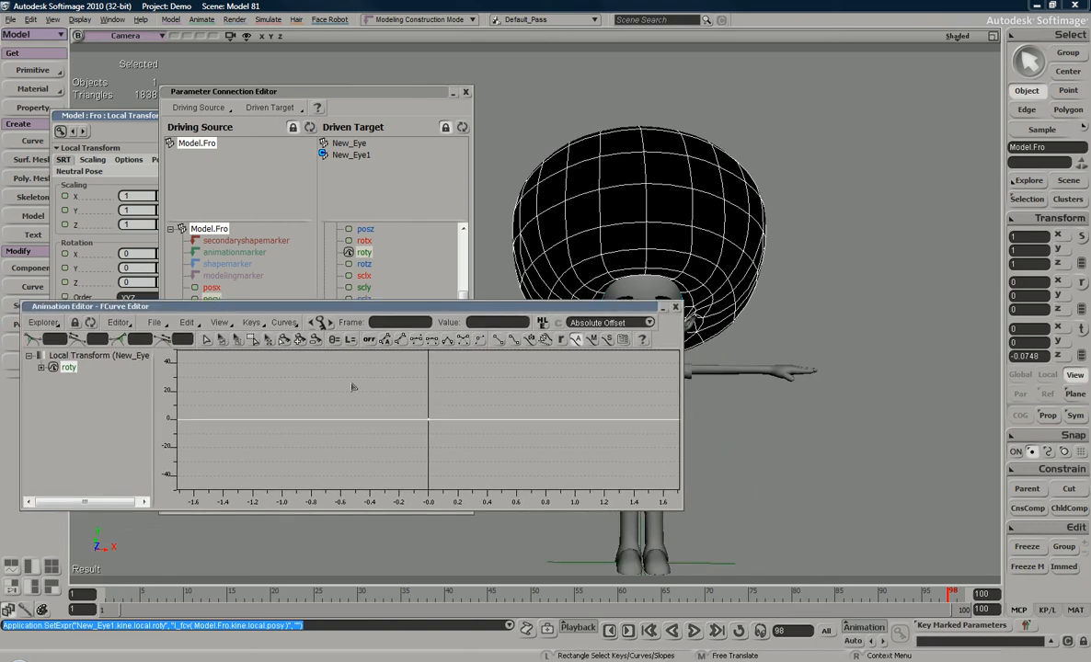
middle_drag(543, 389, 525, 419)
click(675, 306)
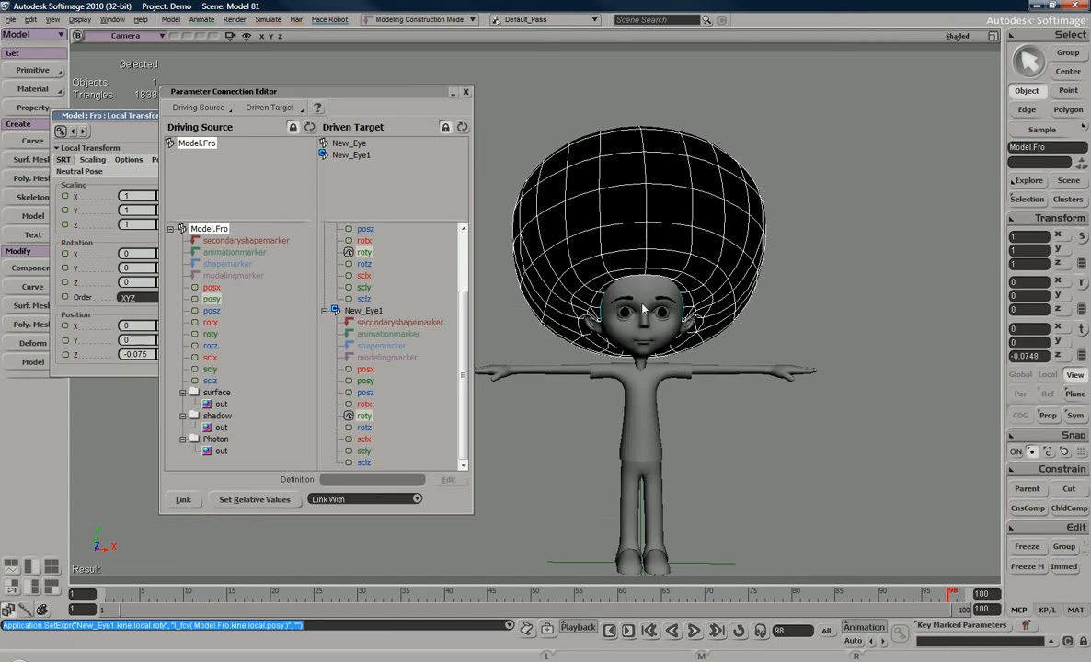
Step: Set the relative values for the linked eye rotations with the hair at Y 0 and the eyes facing forward
click(255, 499)
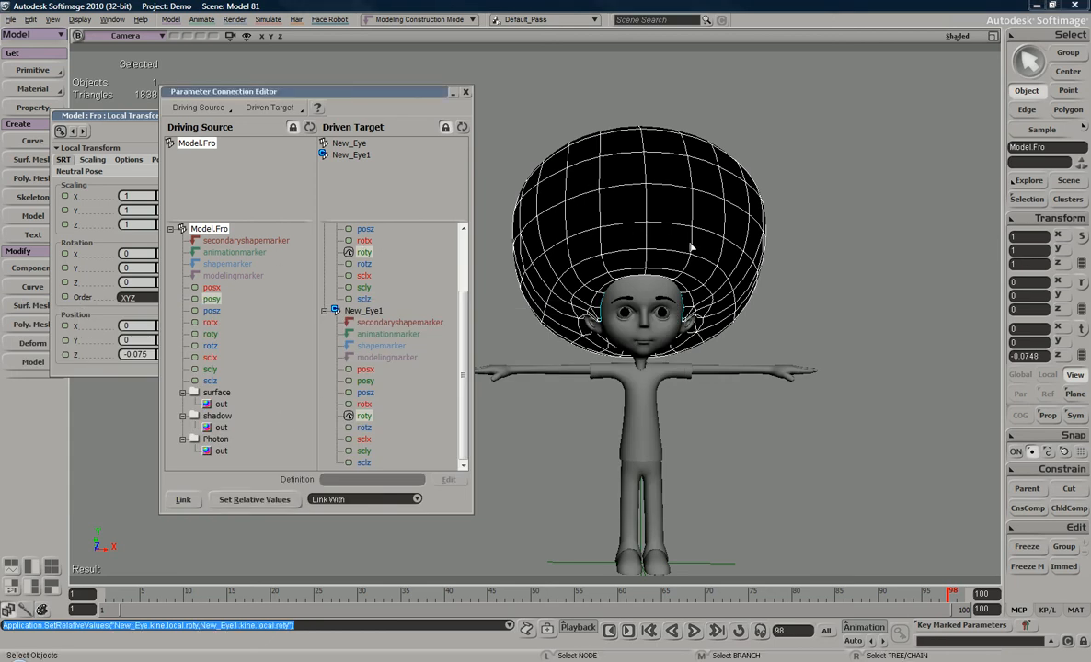
Step: Try to raise the hair mesh along Y and undo the move
key(v)
scroll(652, 161, down, 3)
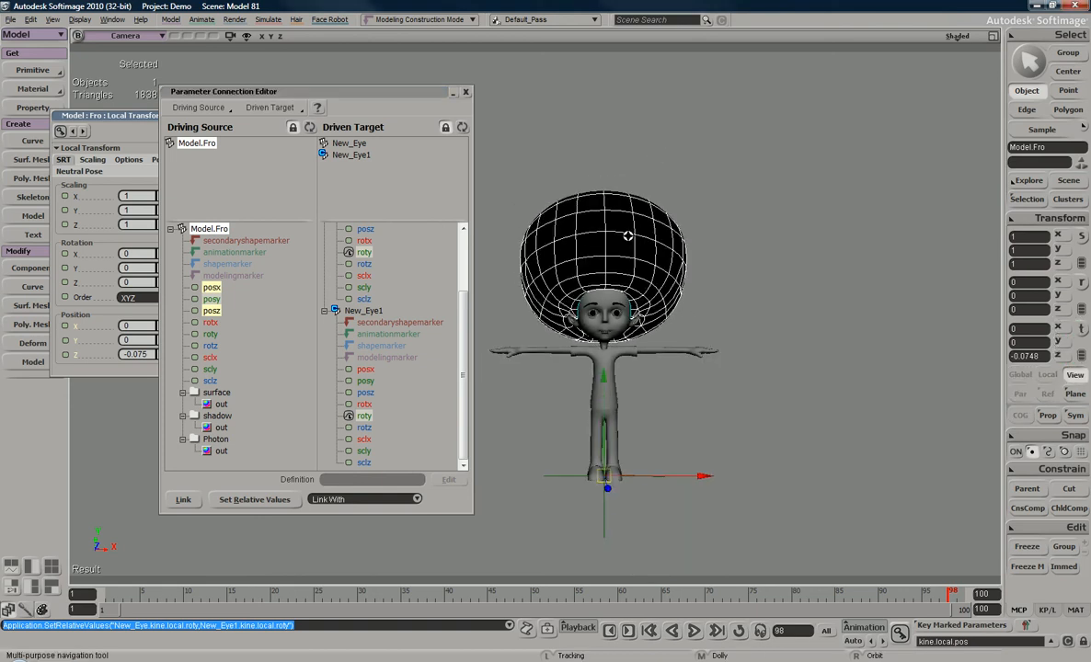
drag(604, 388, 624, 238)
key(ctrl+z)
scroll(616, 195, up, 5)
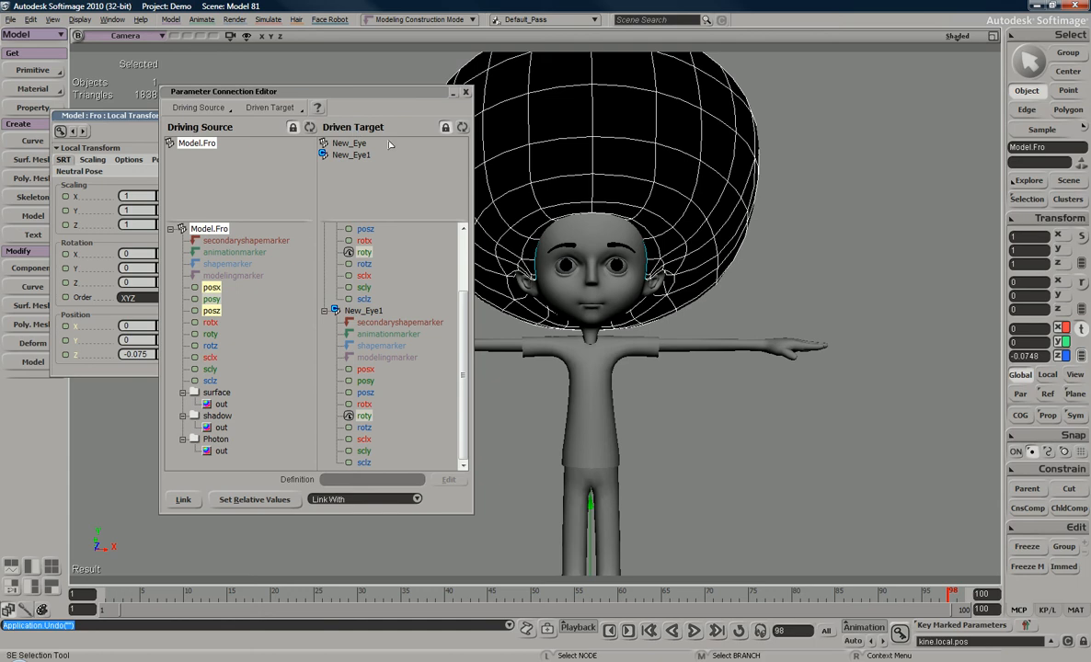
Step: Rotate both eyes together to about -60 degrees around their Y axis
key(s)
middle_drag(633, 226, 677, 72)
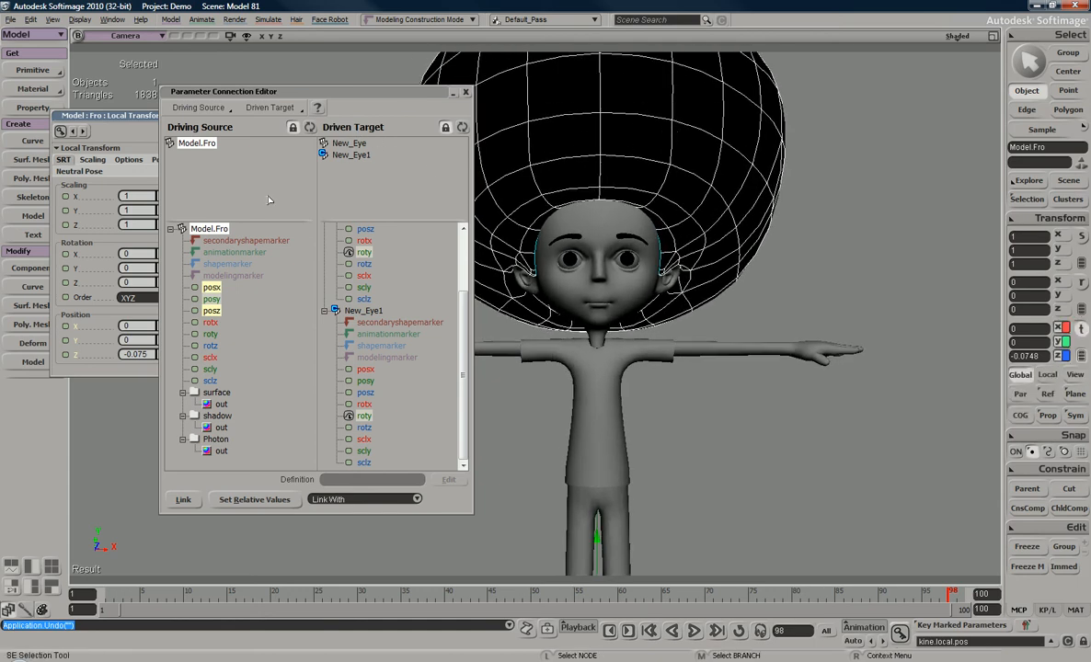
key(s)
drag(676, 218, 666, 261)
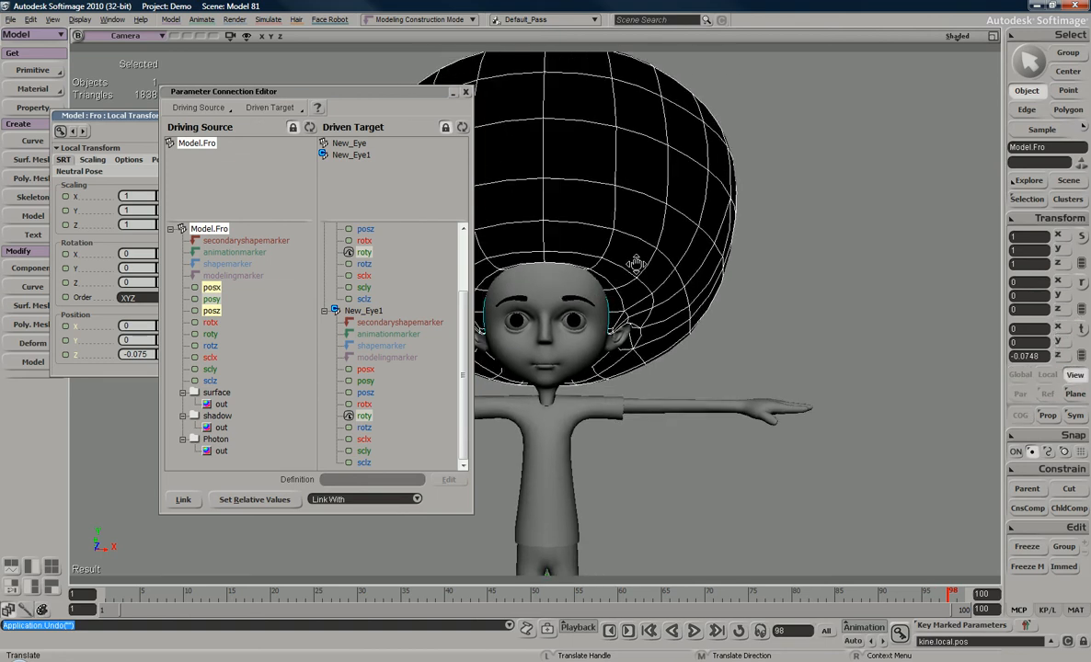
middle_drag(666, 261, 605, 287)
key(space)
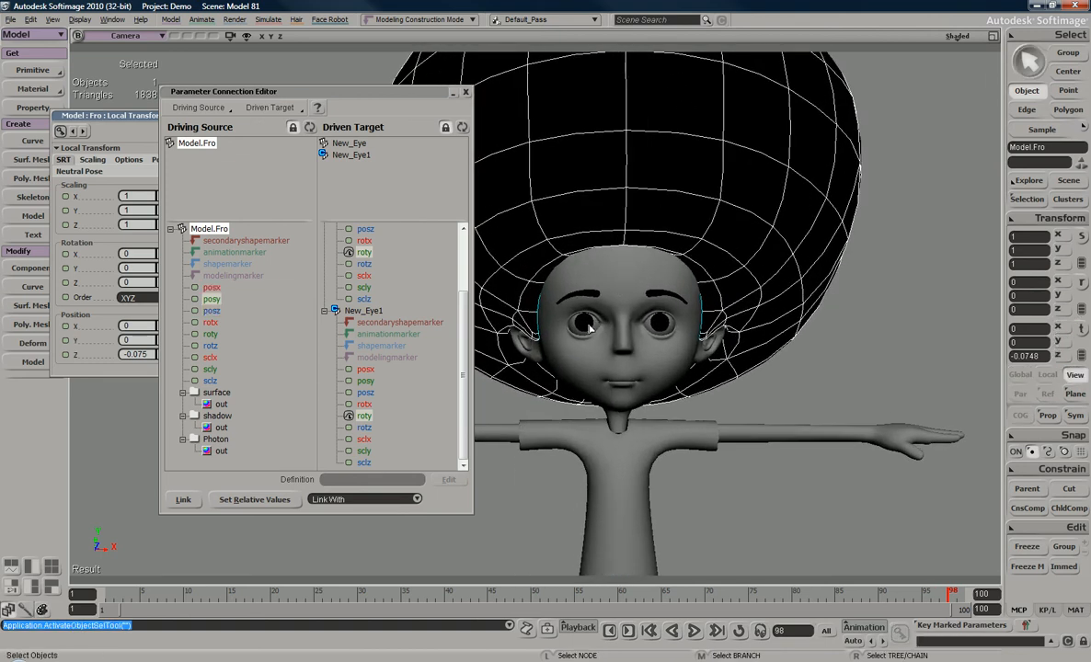
click(590, 328)
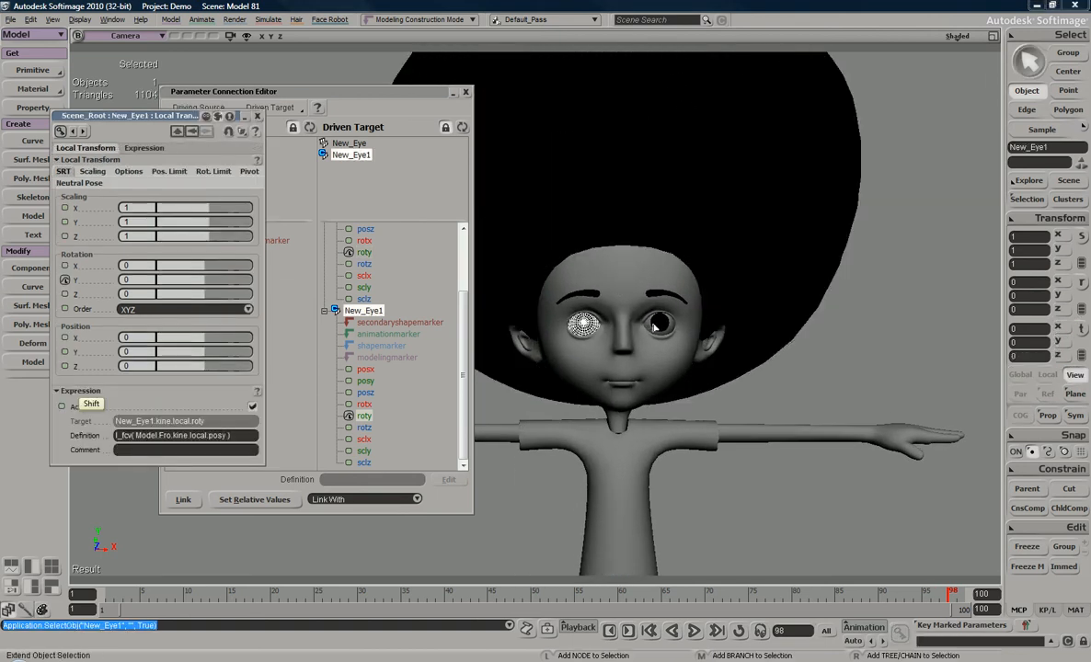
shift+click(660, 324)
key(c)
key(s)
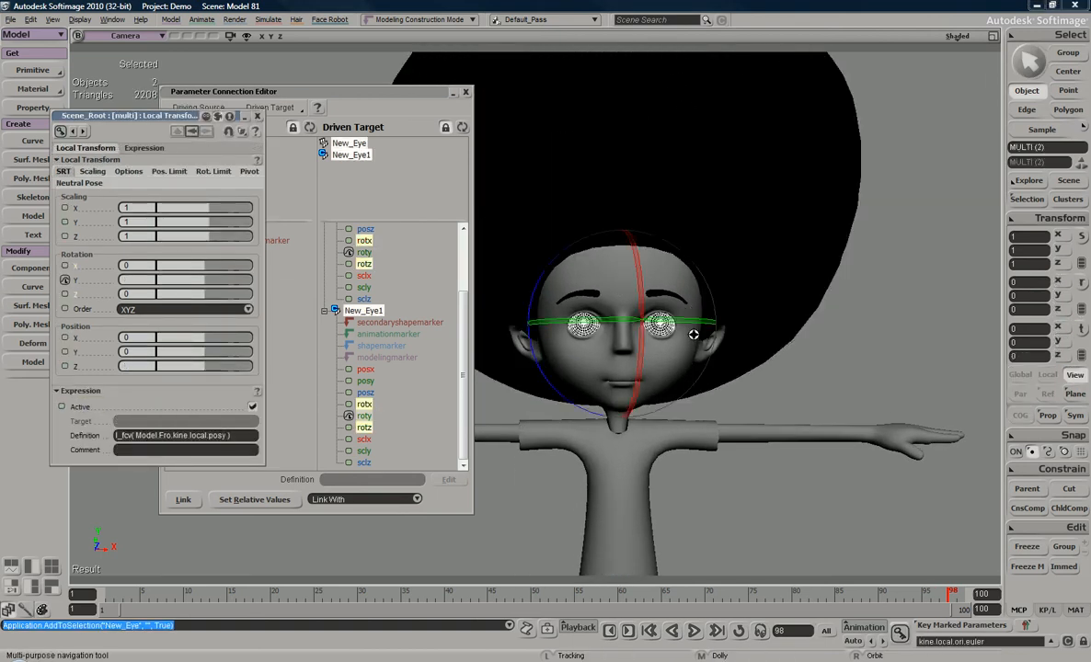
middle_drag(693, 336, 714, 309)
drag(714, 309, 685, 304)
key(space)
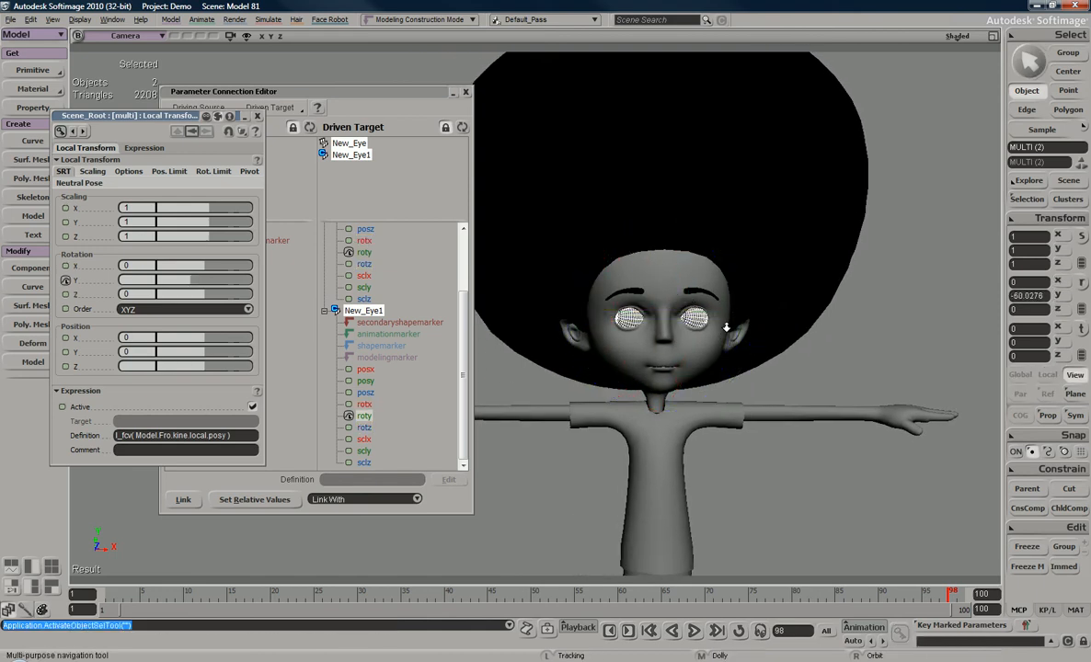
Step: Try to raise the hair mesh about 0.23 units along Y and undo the move
key(s)
middle_drag(727, 326, 813, 258)
click(781, 243)
click(722, 240)
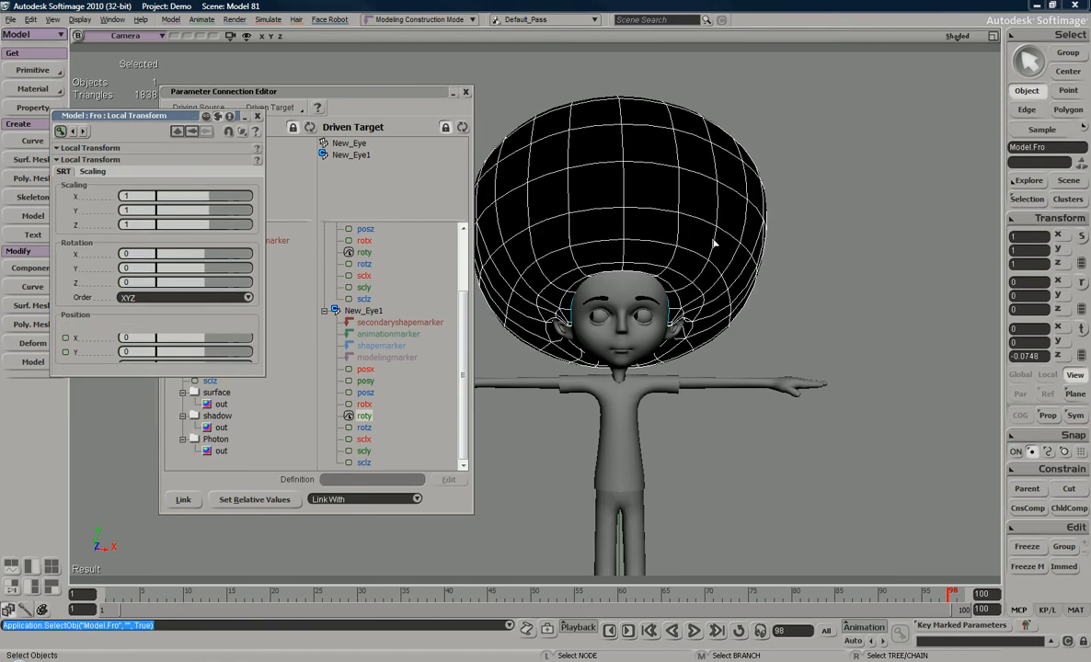
key(v)
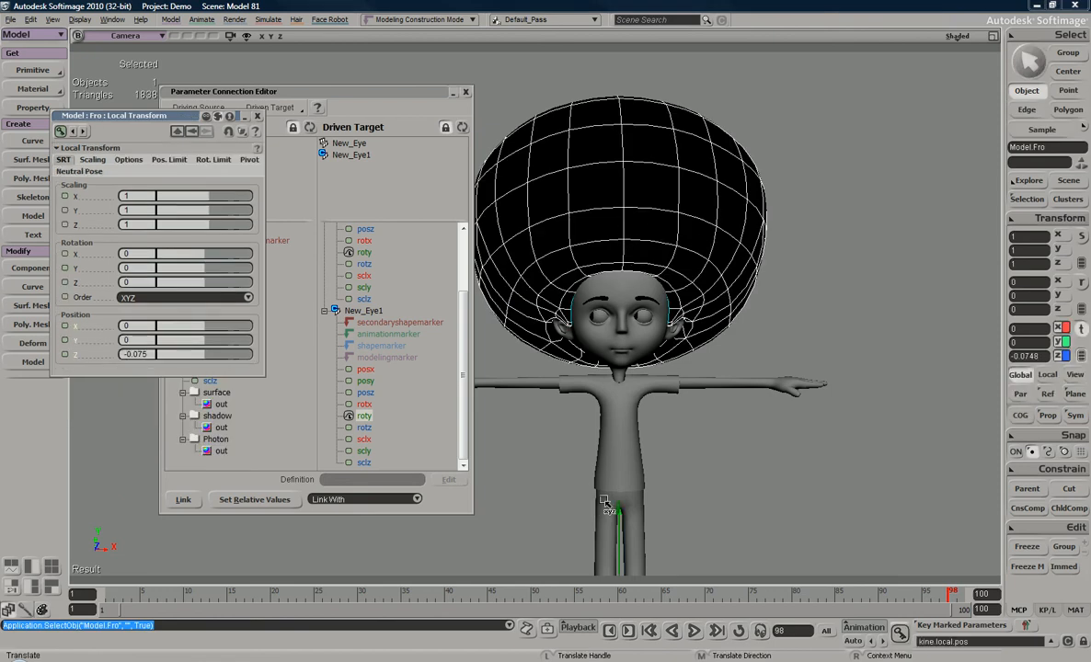
drag(620, 520, 620, 494)
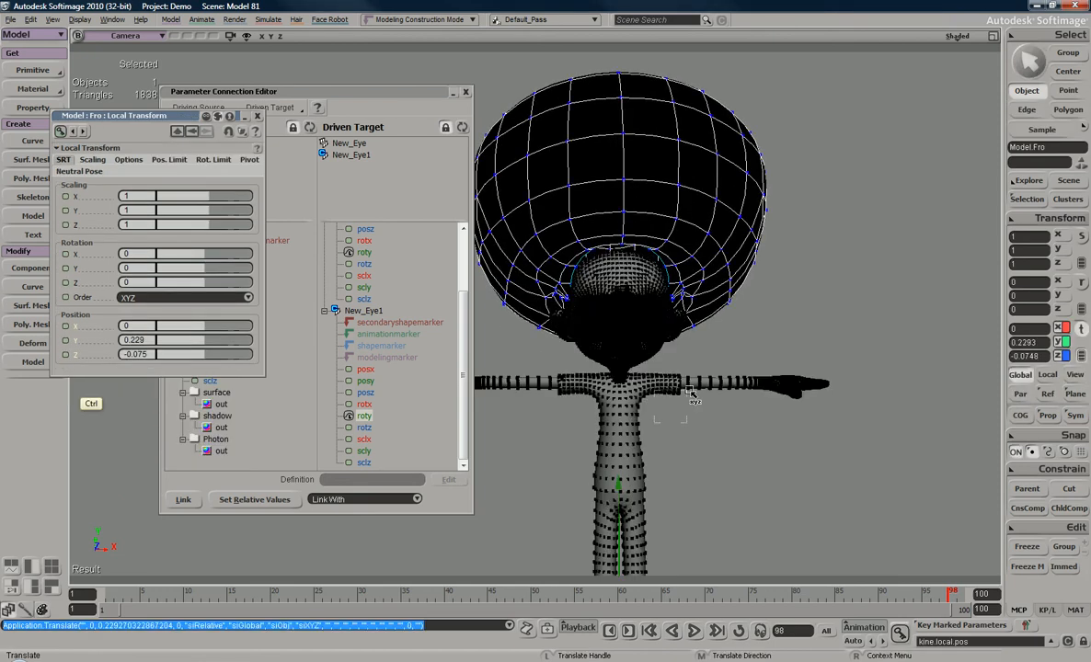
key(ctrl+z)
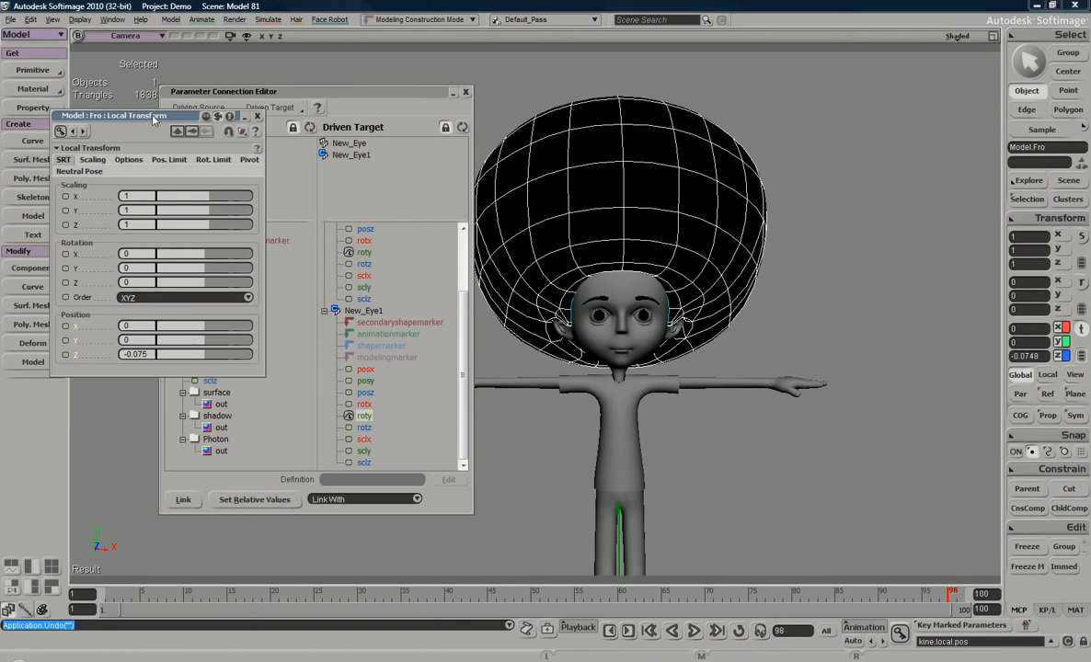
Step: Move the hair's Local Transform page aside and raise the hair to about 2.3 units in Y
drag(154, 119, 2, 210)
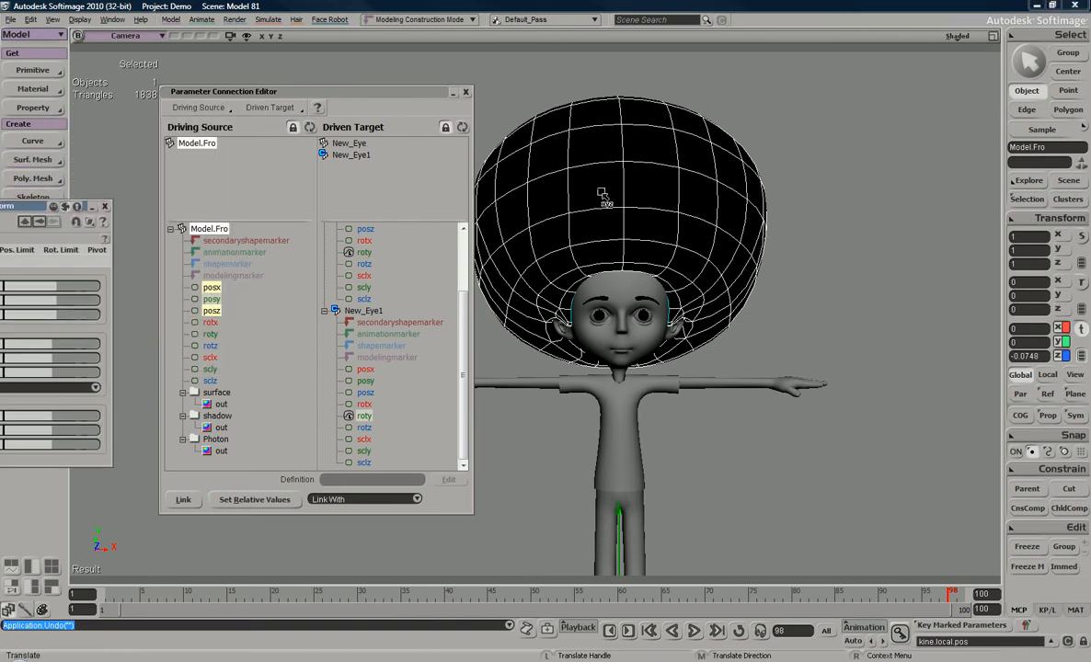
key(s)
drag(666, 392, 678, 357)
middle_drag(663, 419, 650, 382)
drag(651, 383, 751, 242)
key(v)
key(s)
drag(793, 196, 725, 293)
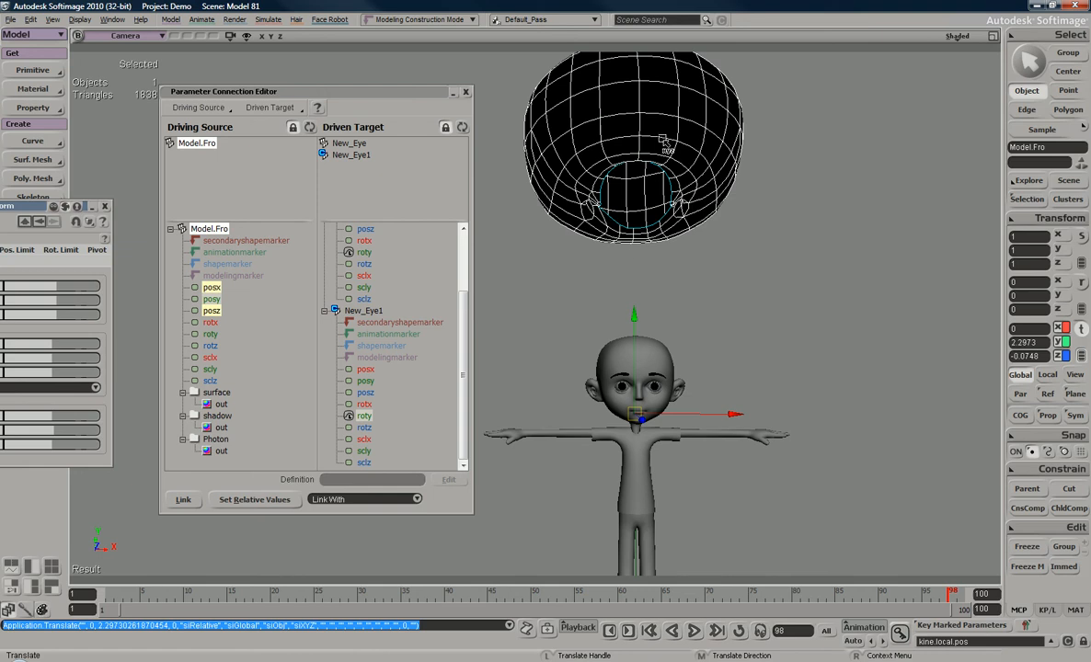
Step: Set the hair mesh's Y position to 5
key(s)
drag(656, 305, 693, 278)
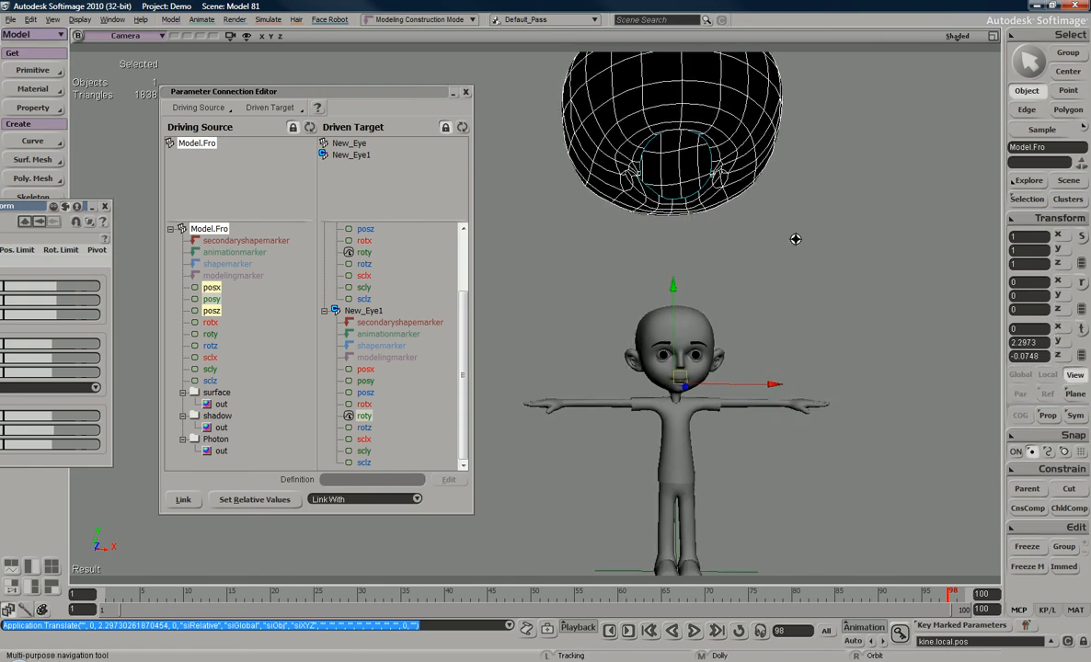
drag(790, 229, 742, 192)
key(space)
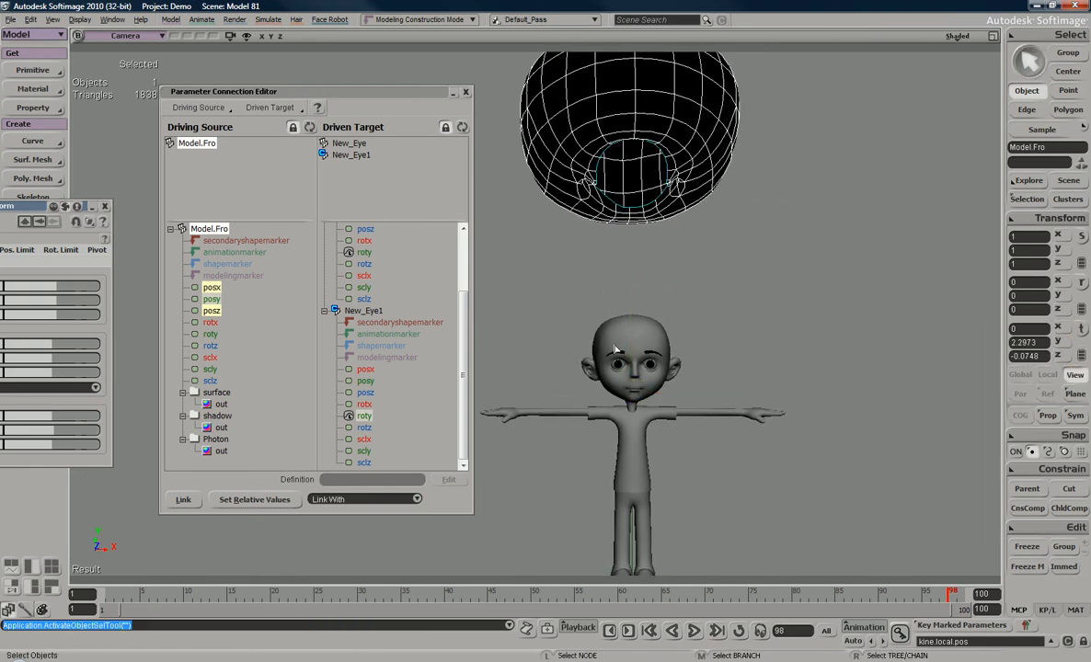
key(v)
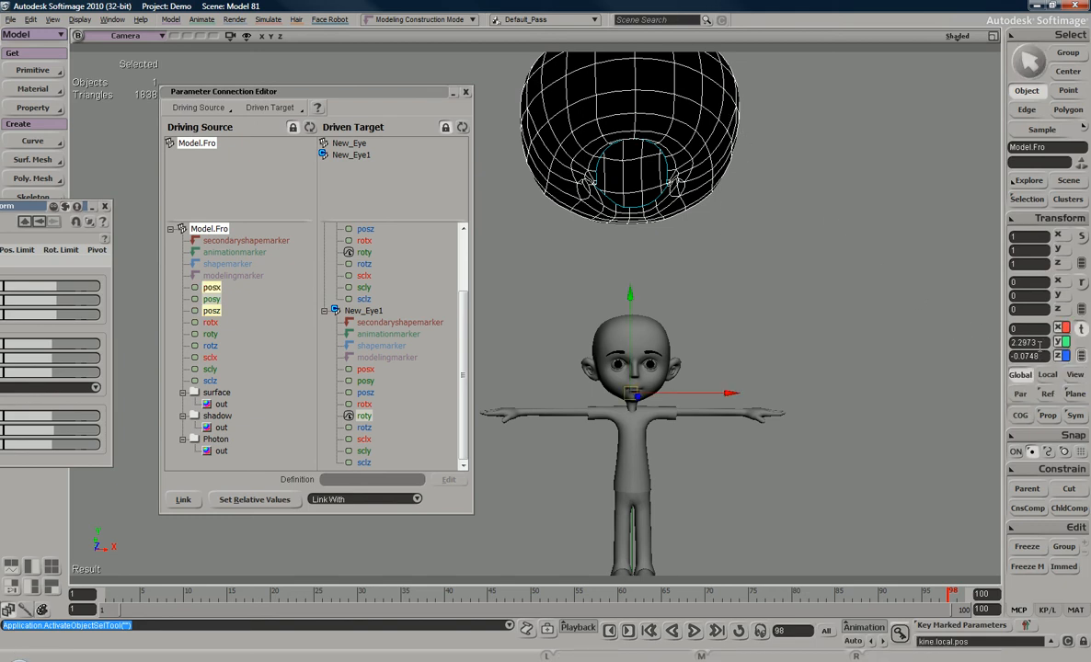
drag(628, 294, 628, 265)
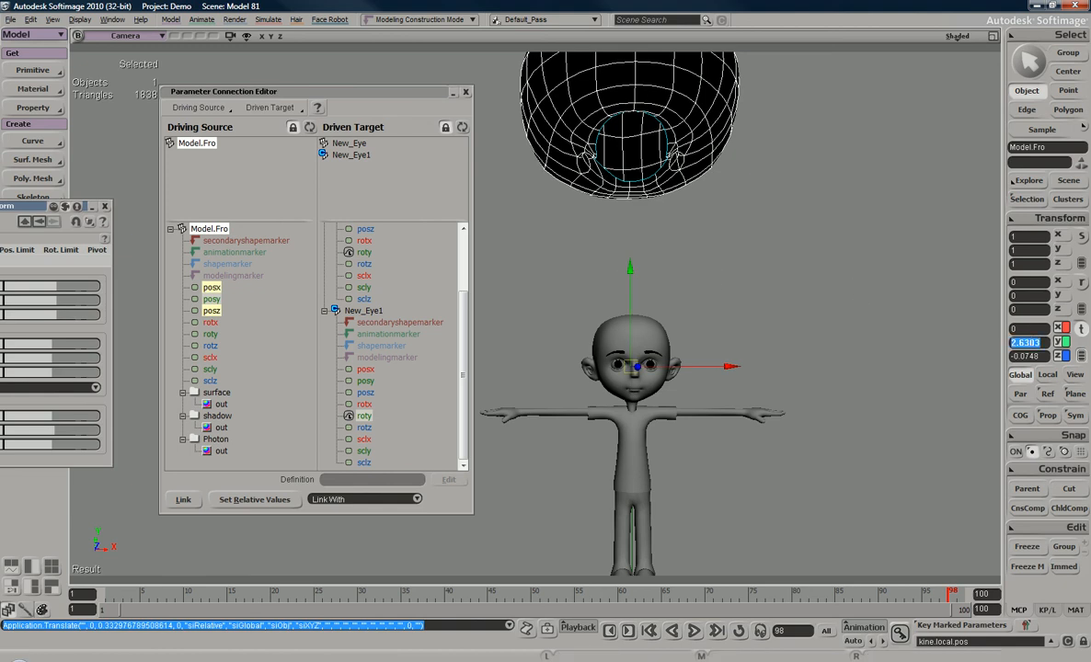
text(5)
key(Return)
scroll(686, 204, down, 6)
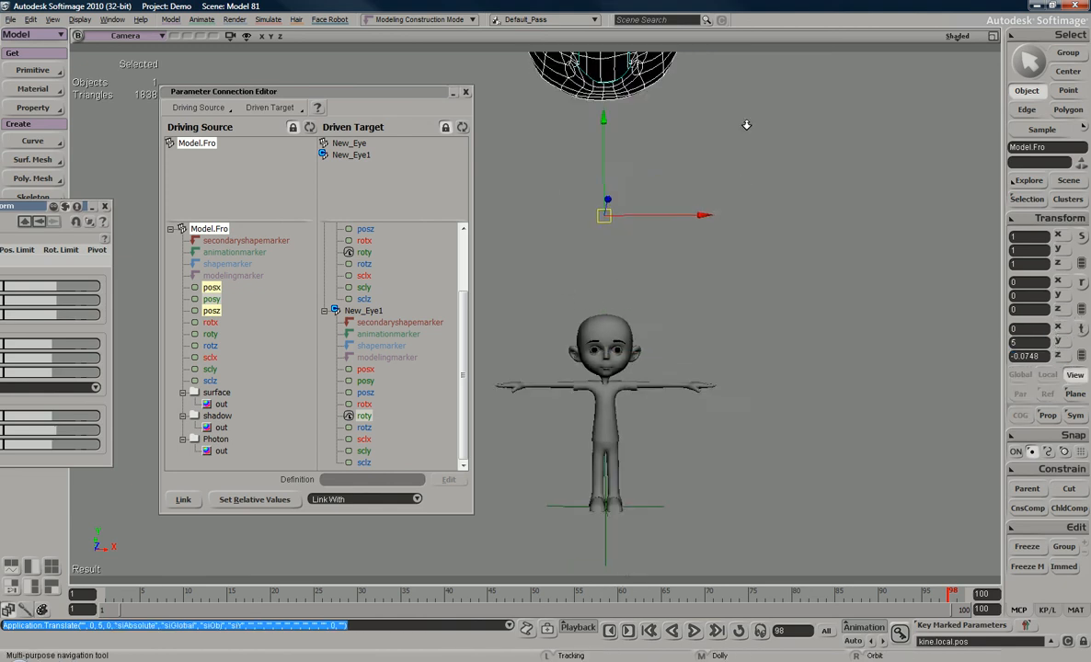
Step: Select both of the character's eyes together with the Rotate tool active
key(s)
drag(667, 277, 674, 244)
middle_drag(674, 243, 669, 385)
drag(669, 384, 685, 320)
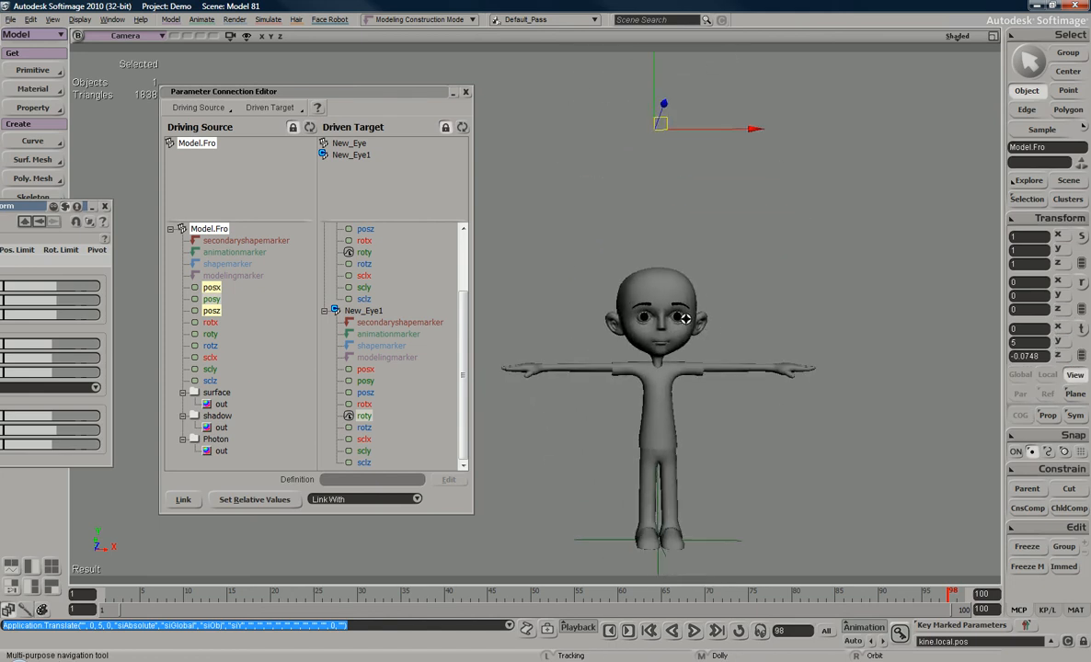
scroll(685, 319, up, 3)
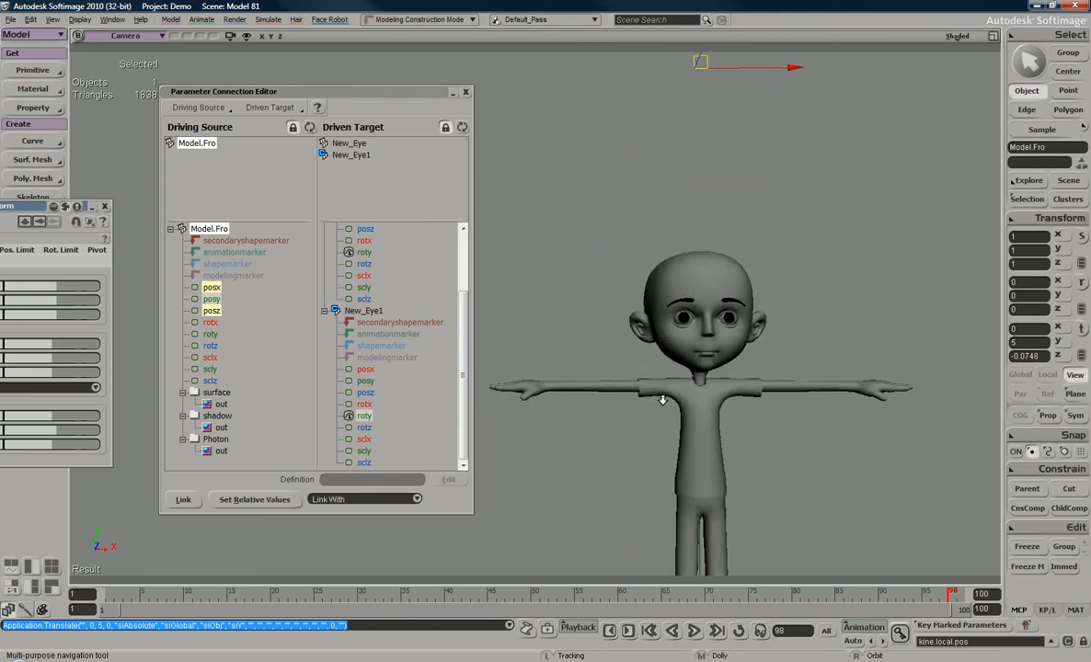
key(space)
click(683, 319)
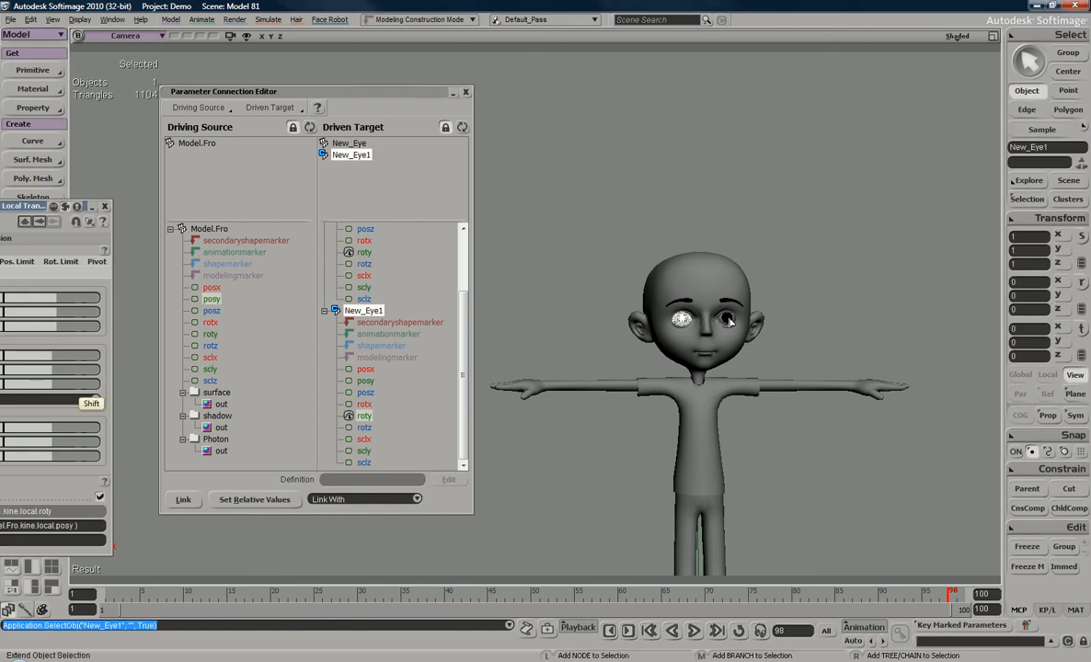
shift+click(724, 320)
key(c)
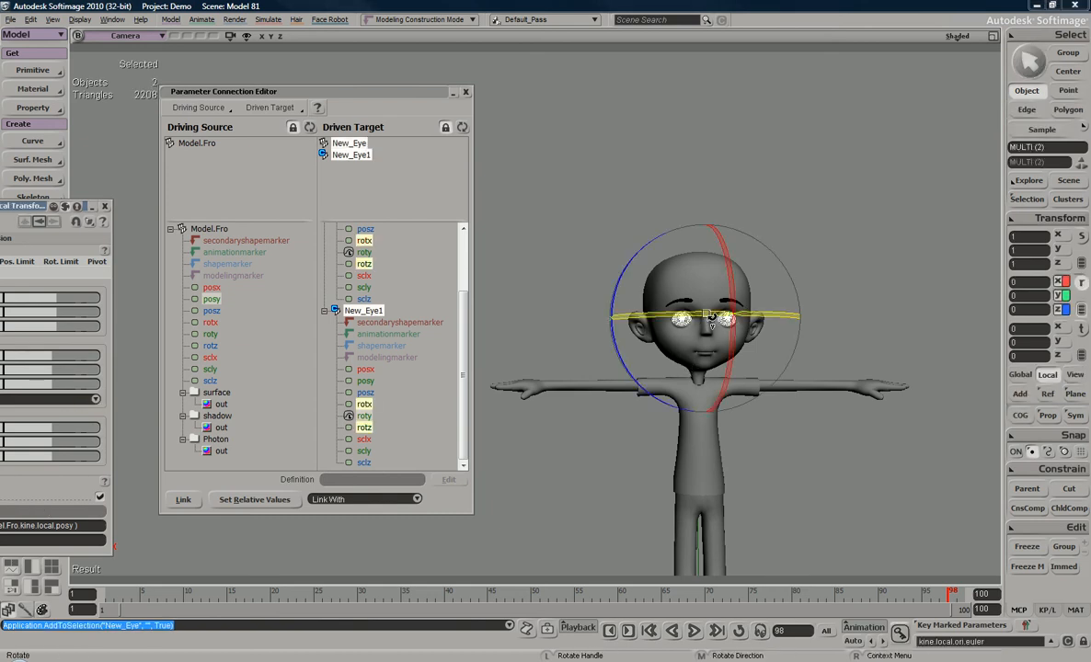
Step: Try to rotate both eyes around their Y axis and undo the rotation
mouse_move(710, 313)
mouse_down()
mouse_move(666, 311)
mouse_move(692, 304)
mouse_up()
key(s)
middle_drag(704, 263, 676, 351)
drag(717, 331, 659, 328)
middle_drag(659, 329, 676, 397)
key(ctrl+z)
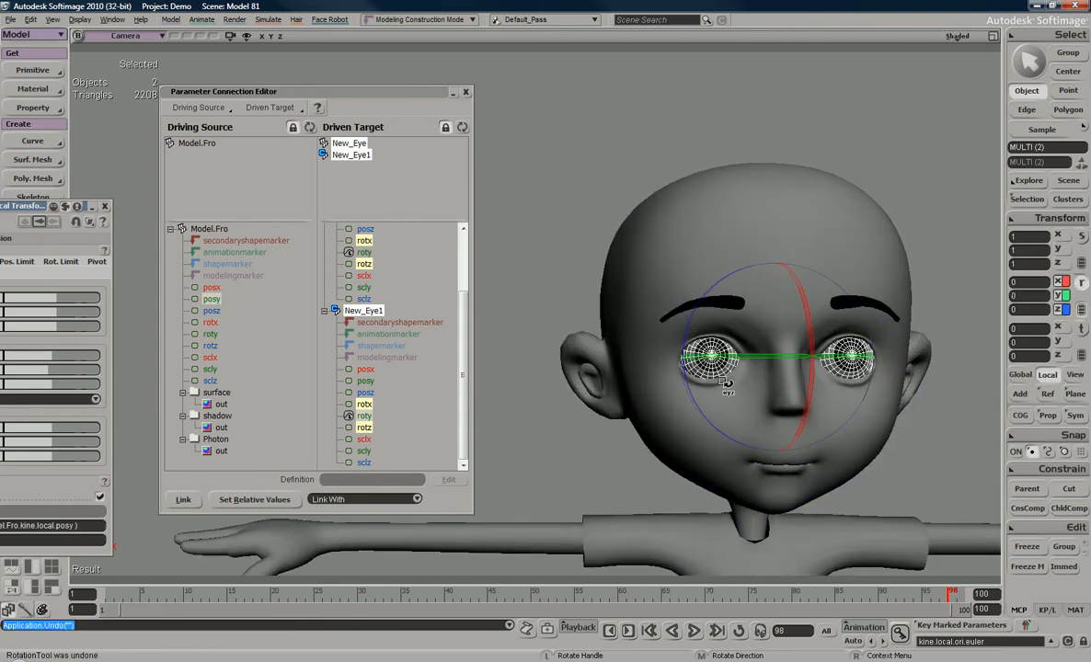
Step: Set both eyes' Y rotation to -50 and set it as the relative value for the hair's raised position
drag(762, 356, 635, 342)
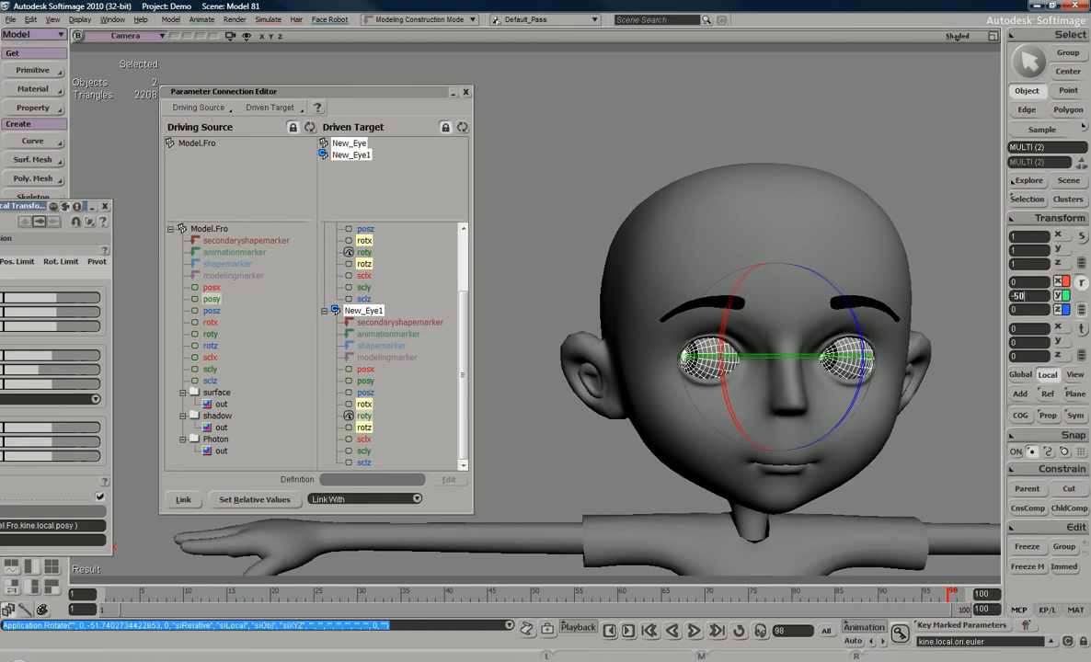
text(-50)
key(Return)
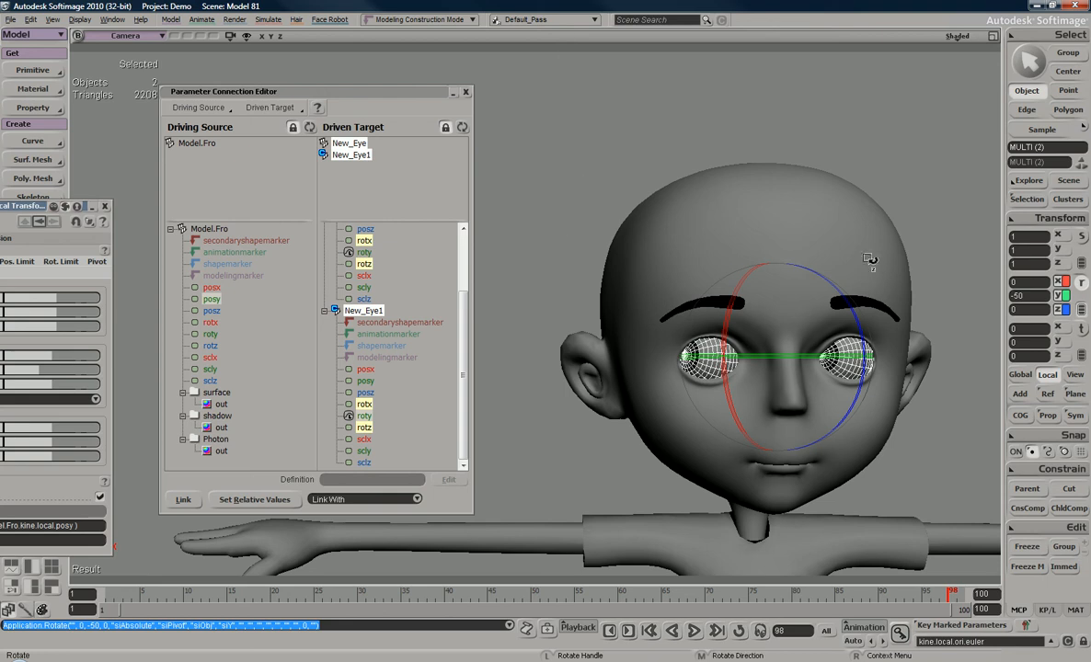
click(257, 501)
Step: Lower the hair mesh along the Y axis to about 1.72 to test how the linked eyes turn
key(s)
middle_drag(781, 166, 693, 202)
drag(726, 184, 723, 292)
middle_drag(754, 239, 731, 242)
drag(731, 241, 774, 244)
key(space)
click(622, 115)
key(v)
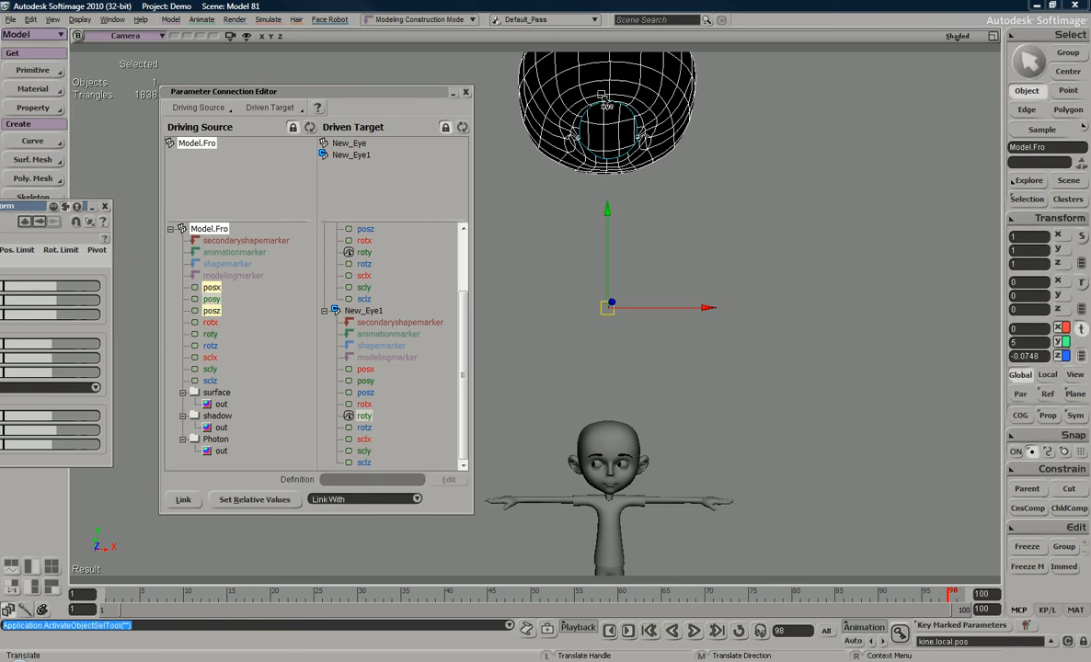
drag(611, 212, 591, 430)
key(s)
drag(591, 430, 685, 360)
middle_drag(685, 360, 703, 348)
key(space)
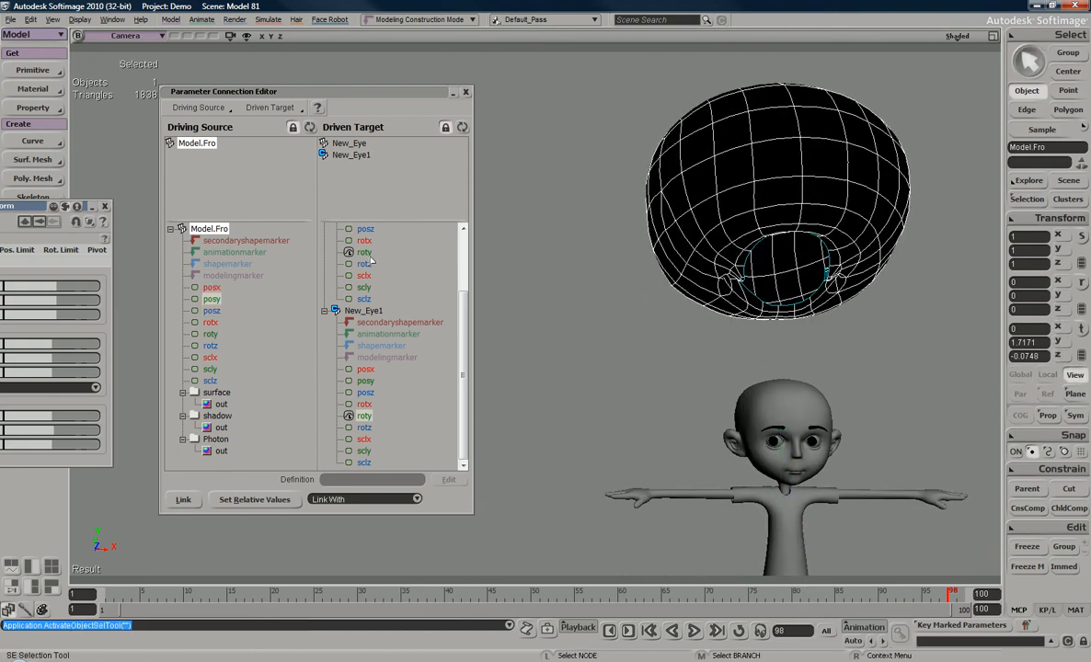
Step: Open the link curve of the first eye's Y rotation and select its end key at frame 5
click(348, 251)
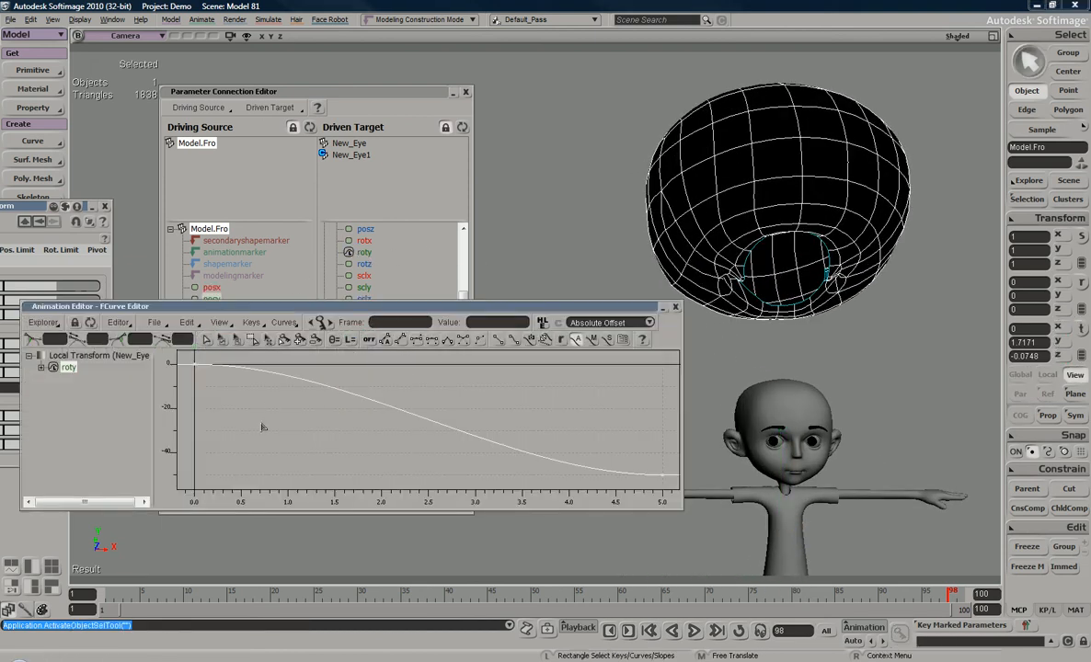
middle_drag(267, 468, 338, 416)
drag(338, 417, 377, 444)
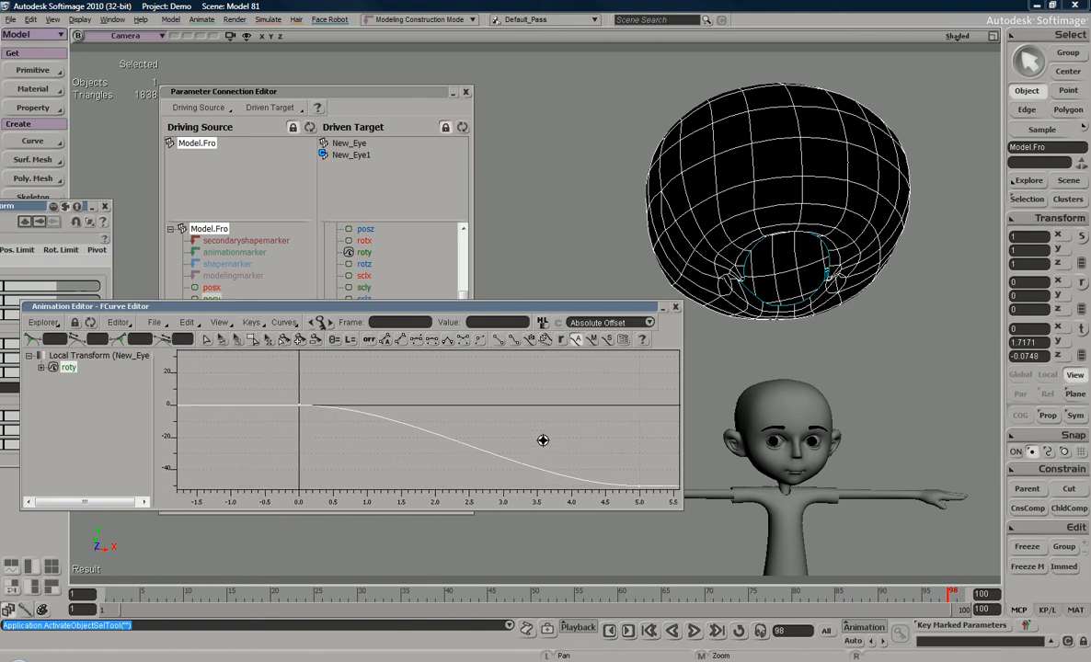
drag(536, 447, 457, 430)
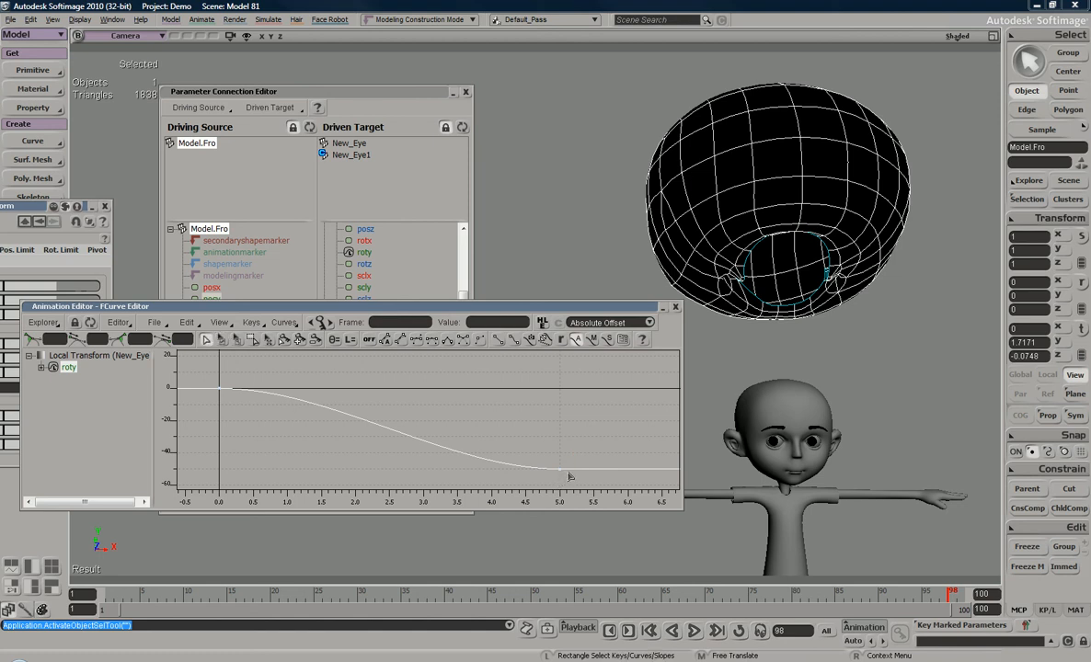
drag(488, 413, 483, 384)
middle_drag(536, 386, 548, 478)
drag(584, 430, 509, 424)
middle_drag(484, 367, 507, 451)
drag(508, 367, 498, 427)
middle_drag(467, 431, 403, 352)
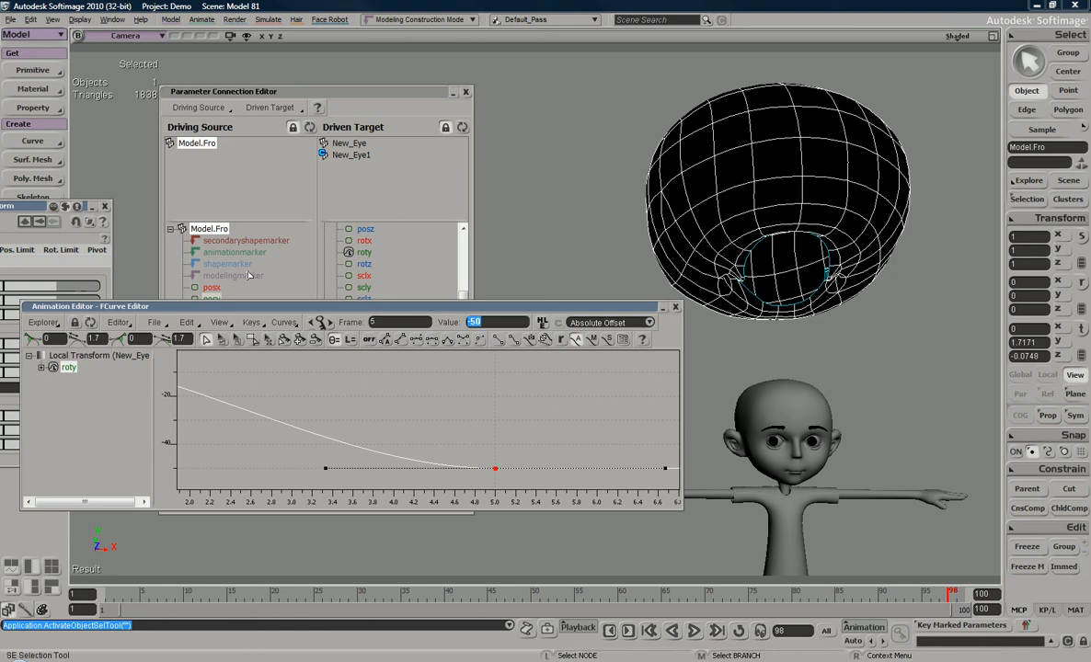
Step: Try to move the curve's end key freely to about frame 5.19 and value -25.2, and undo the move
middle_drag(520, 402, 485, 418)
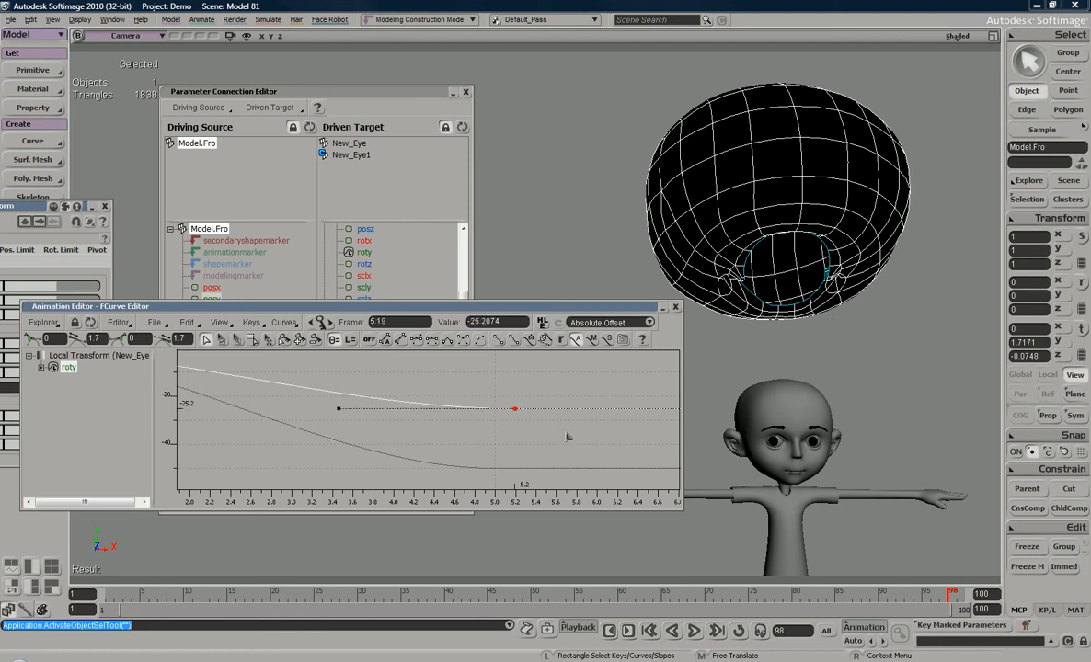
key(ctrl+z)
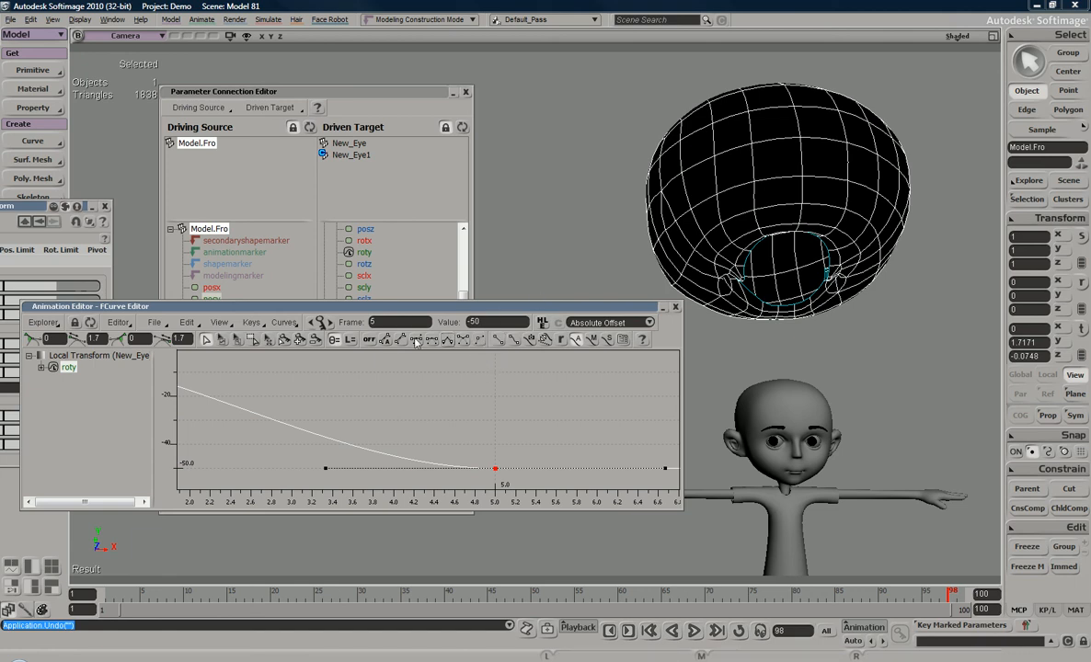
Step: Set the frame of the end key on the first eye's Y rotation curve to 2
drag(388, 320, 332, 296)
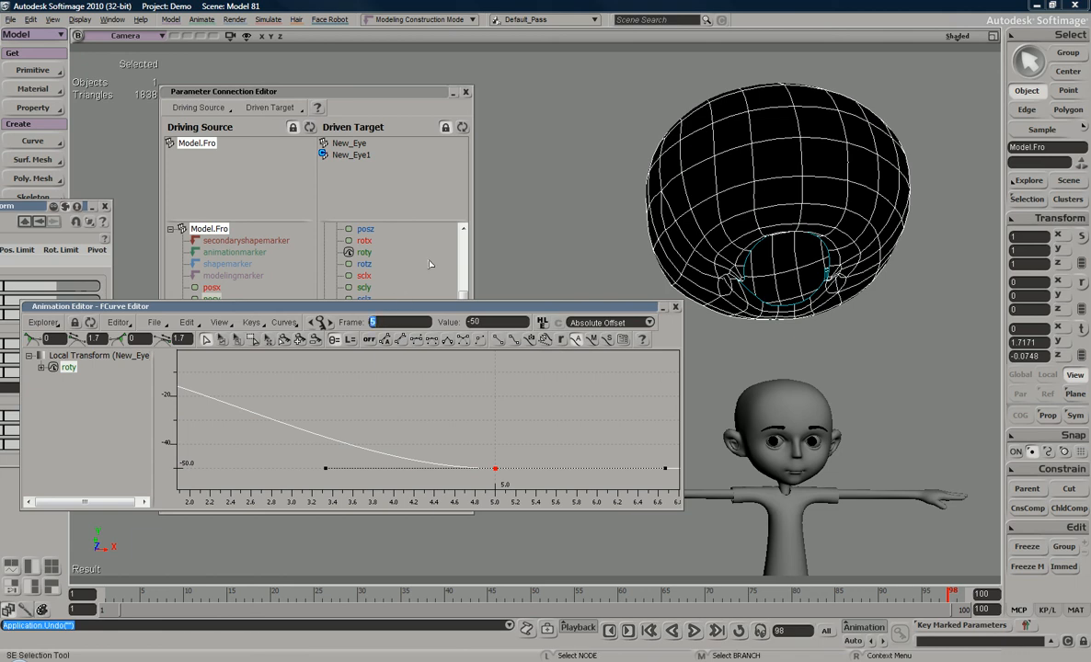
text(2)
key(Return)
key(z)
middle_drag(360, 425, 314, 409)
drag(314, 409, 378, 423)
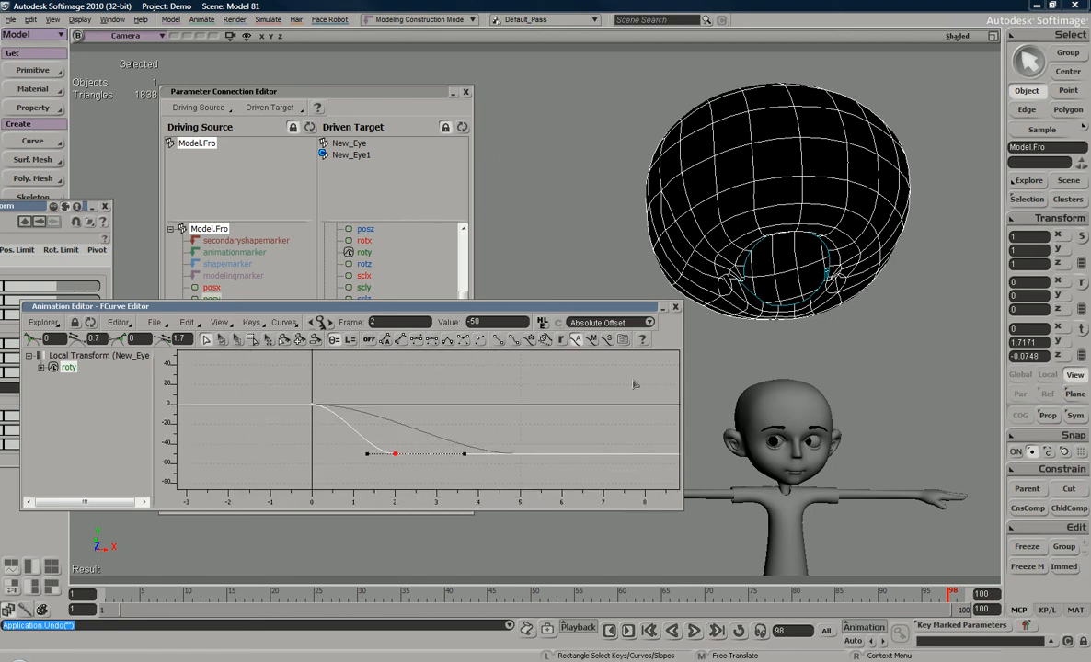
Step: Move the hair mesh to test the first eye's edited link curve, and undo the move and selection
click(758, 331)
click(881, 238)
key(v)
drag(784, 434, 830, 369)
key(space)
click(869, 333)
key(ctrl+z)
key(ctrl+z)
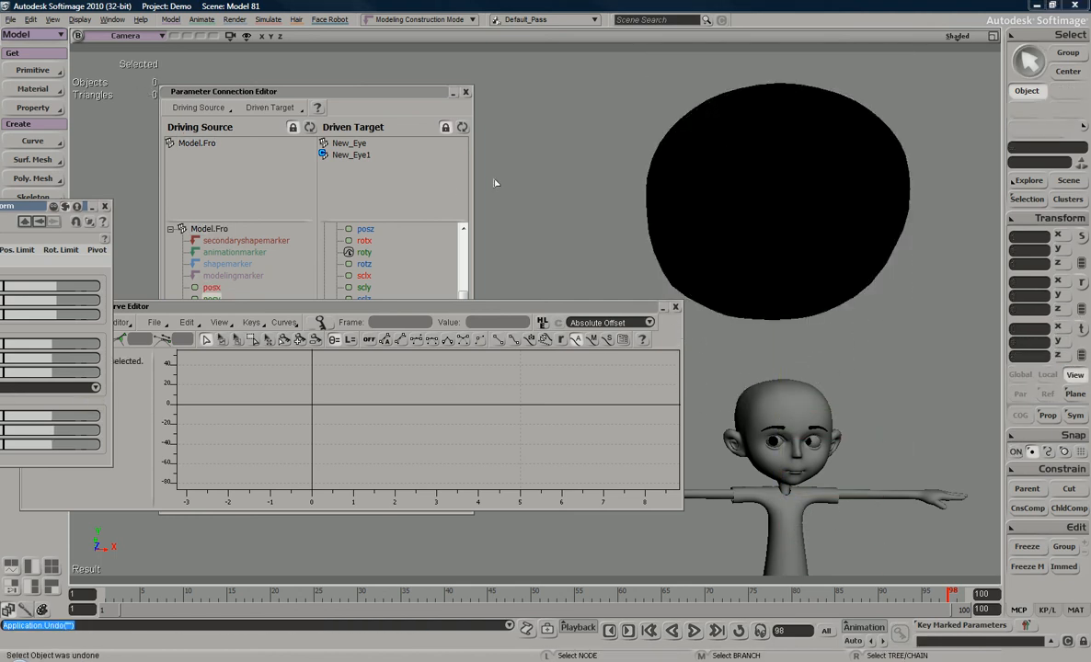